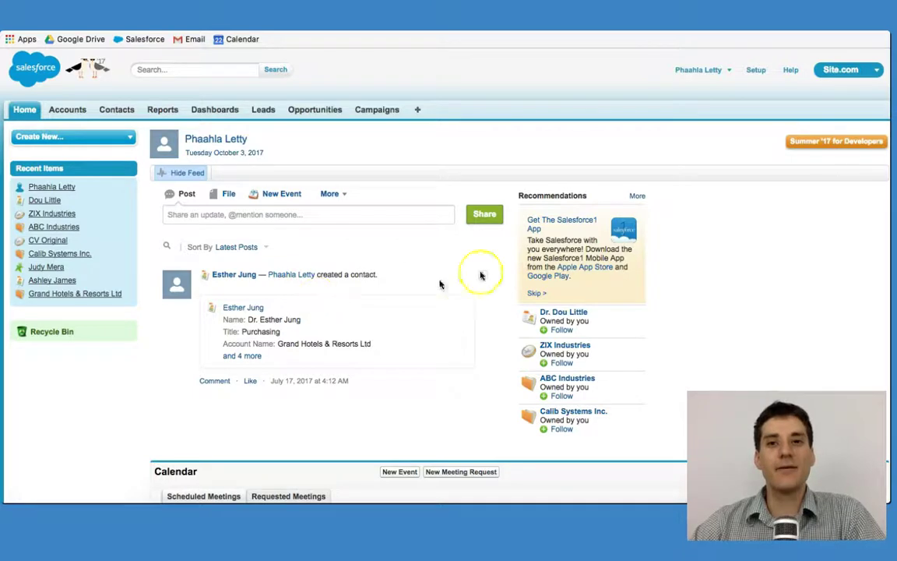
- Go to Setup and open the Users list under Administer > Manage Users
click(754, 72)
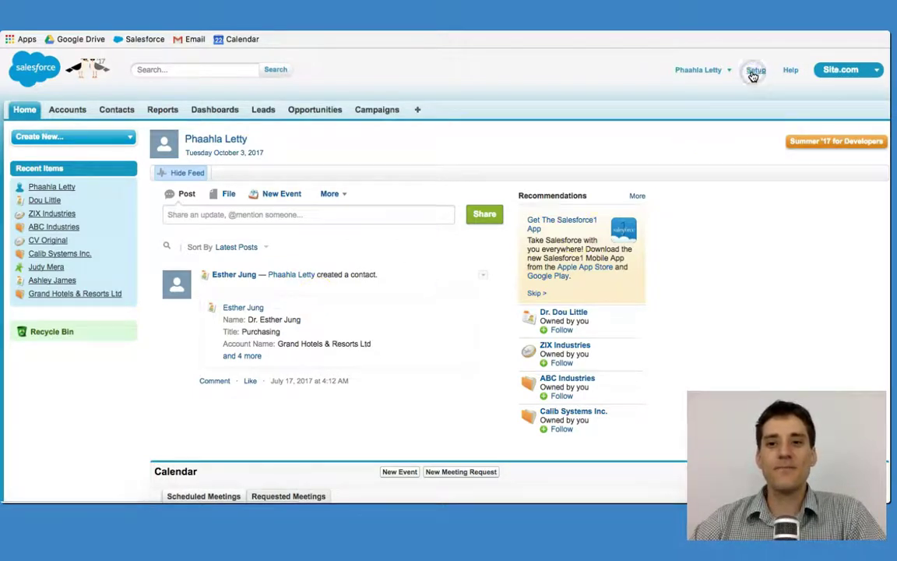
scroll(263, 304, down, 6)
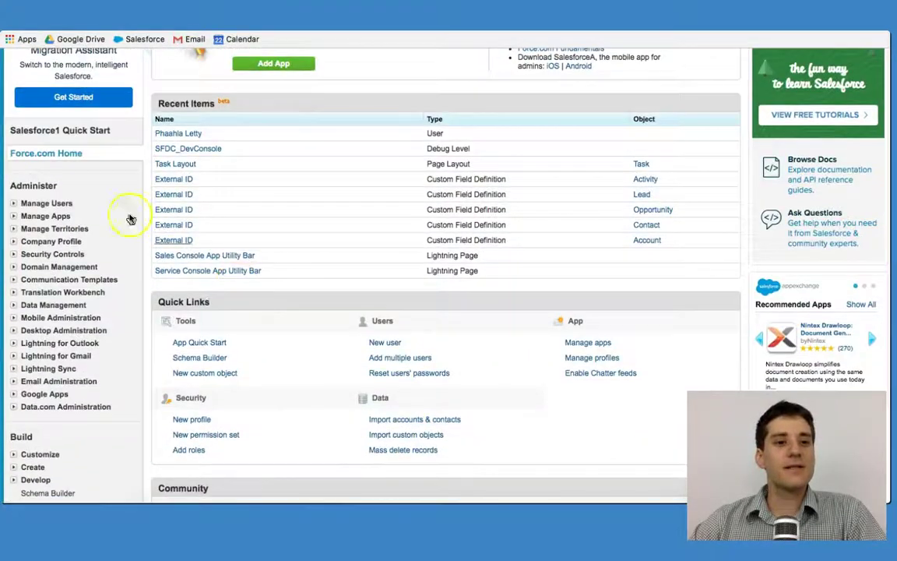
click(16, 204)
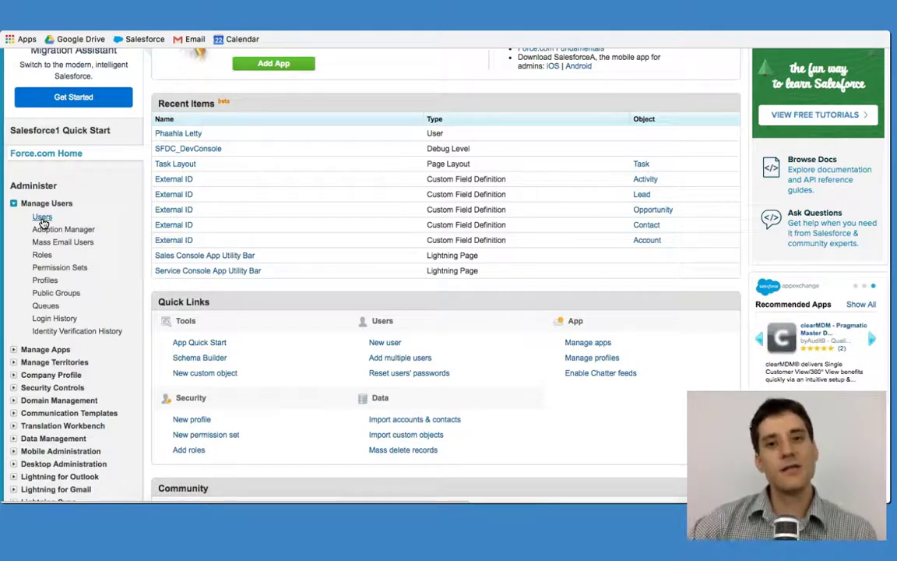
click(42, 218)
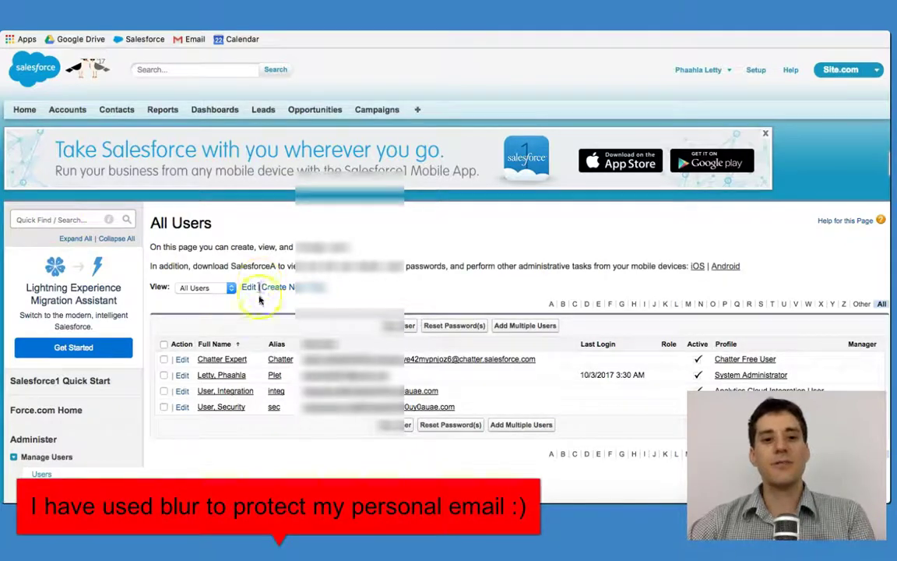
- Scroll through the org's four users, then start a blank New User form
scroll(263, 341, down, 2)
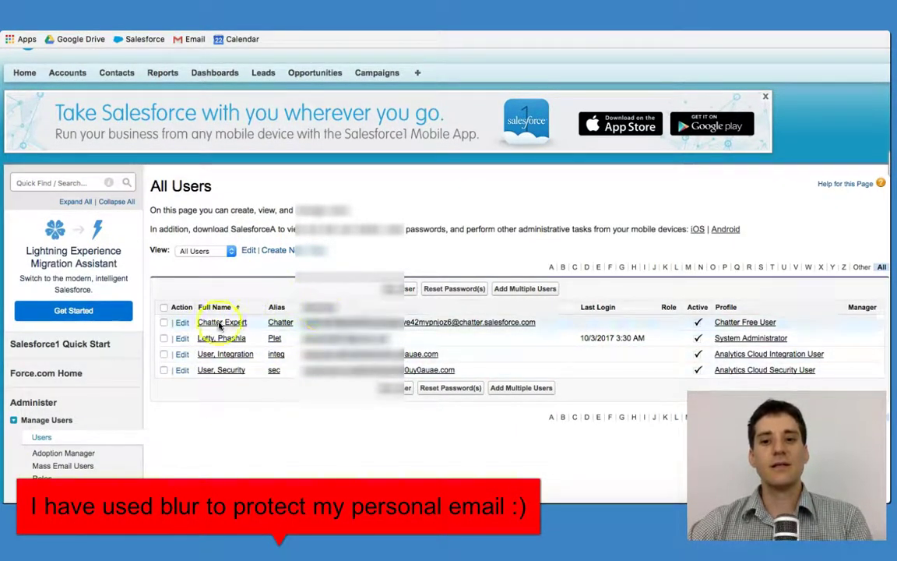
scroll(523, 367, down, 2)
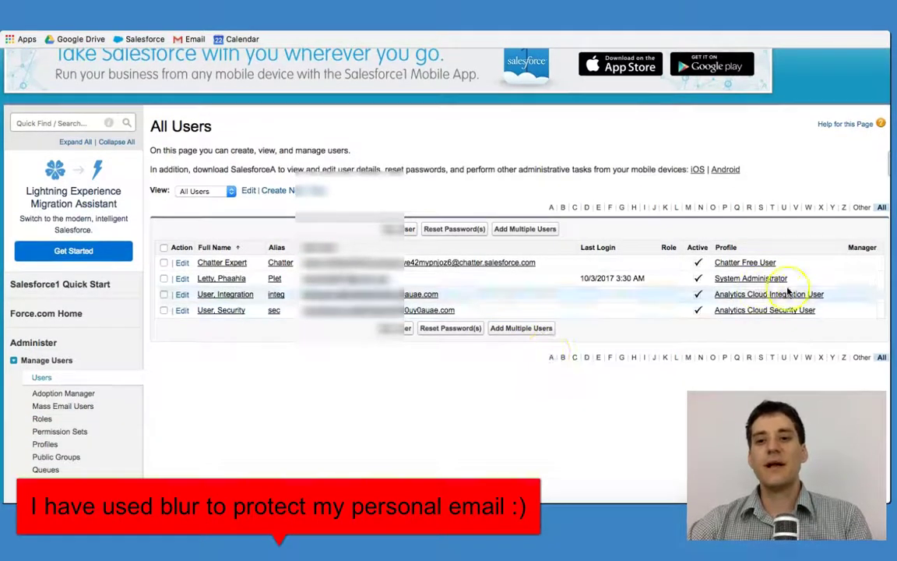
scroll(478, 296, down, 3)
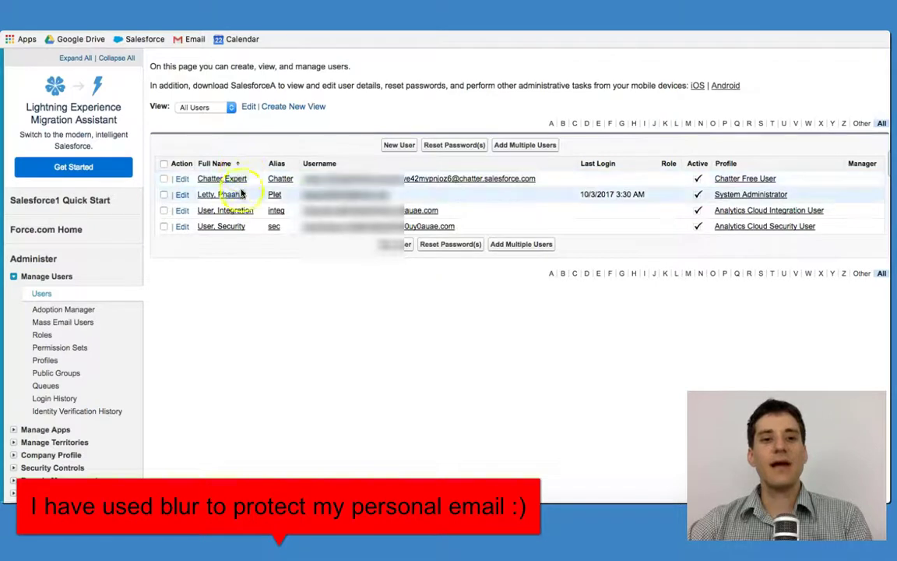
click(402, 146)
scroll(415, 294, down, 5)
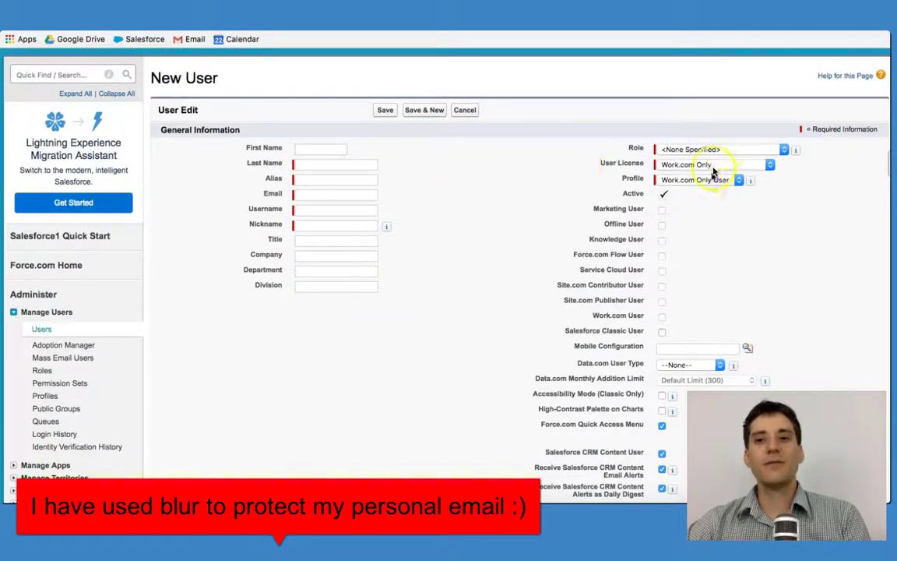
click(725, 150)
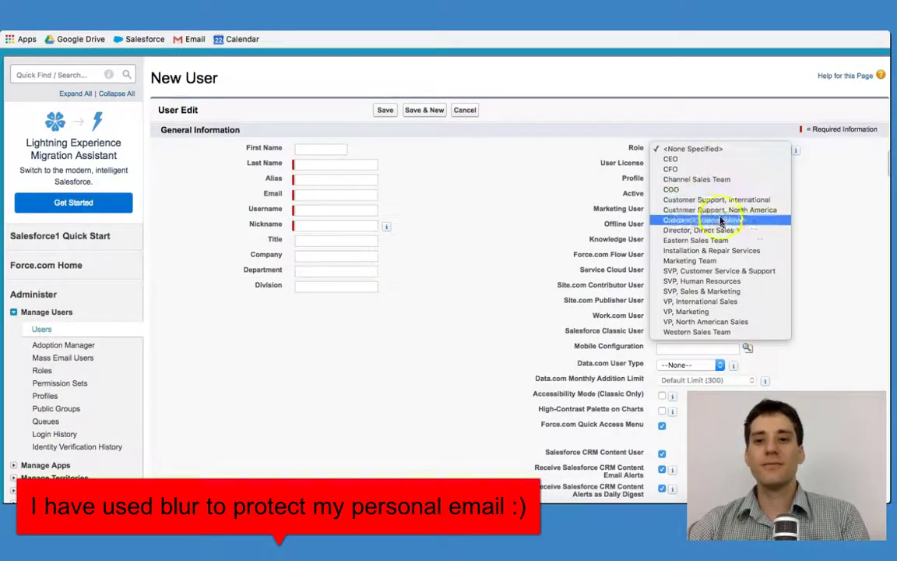
click(711, 150)
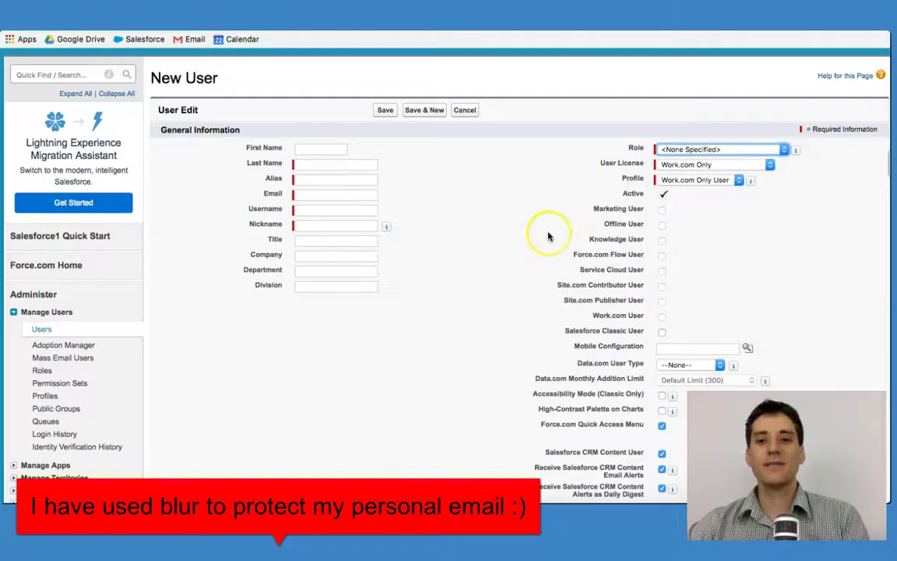
scroll(547, 236, down, 10)
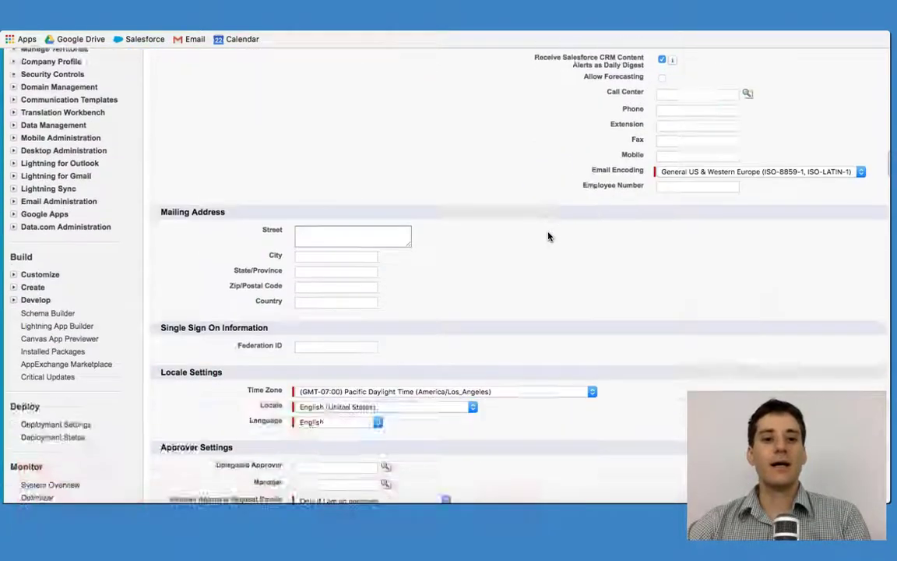
scroll(548, 236, up, 10)
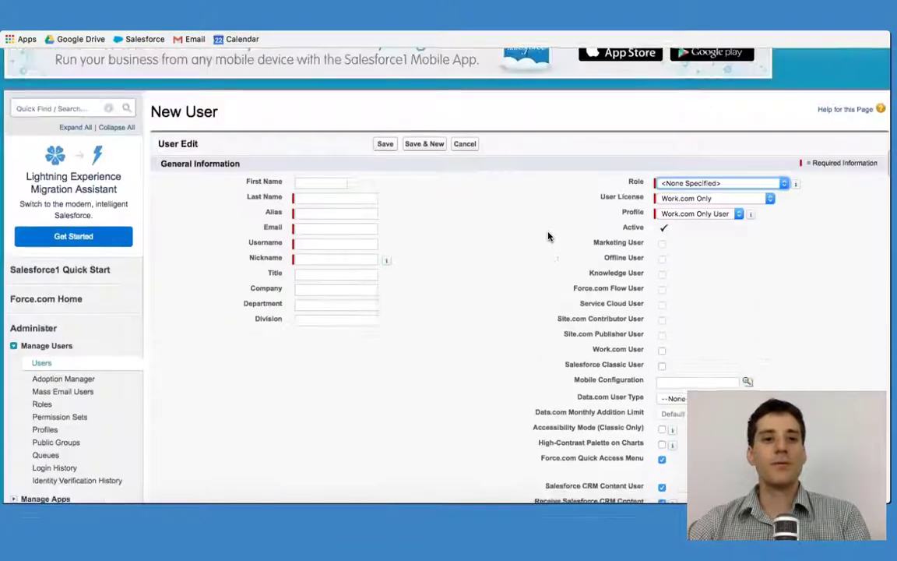
click(307, 230)
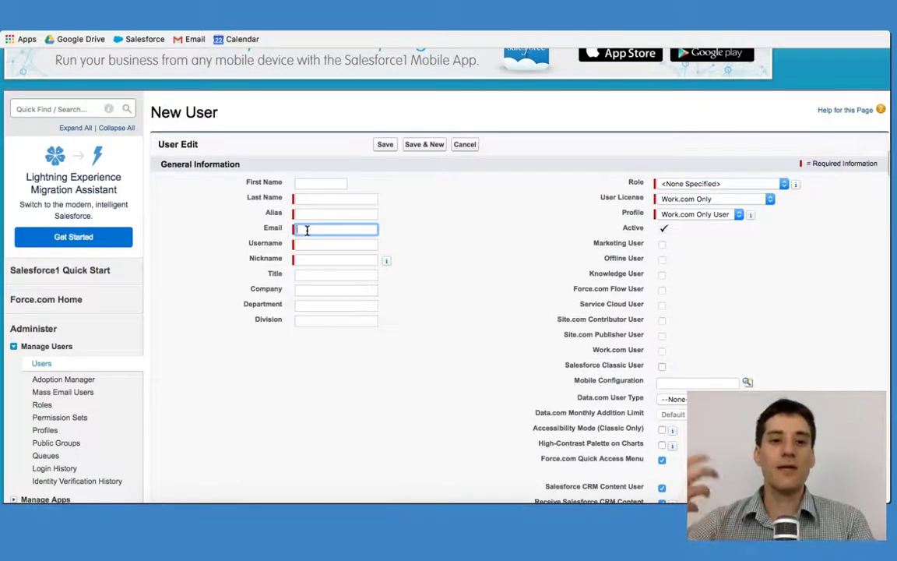
click(308, 242)
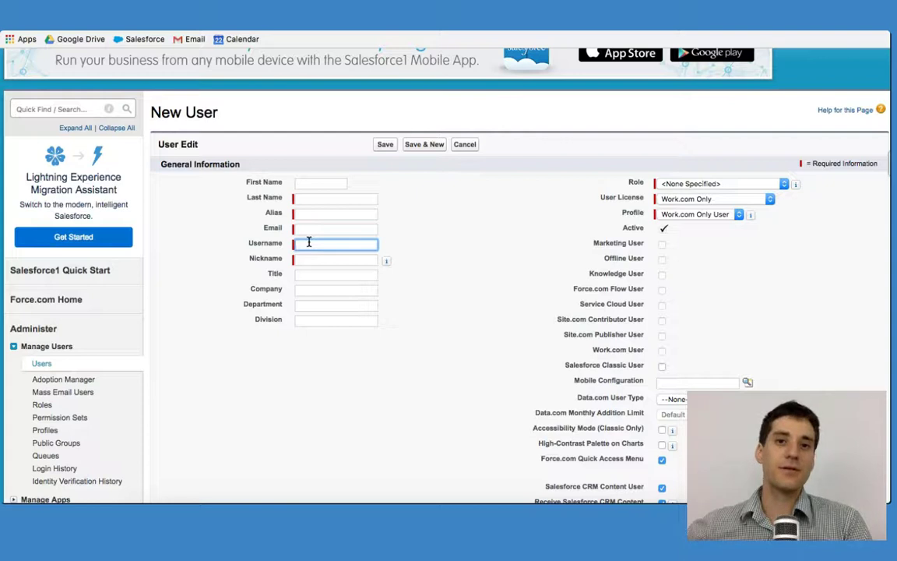
scroll(308, 242, down, 3)
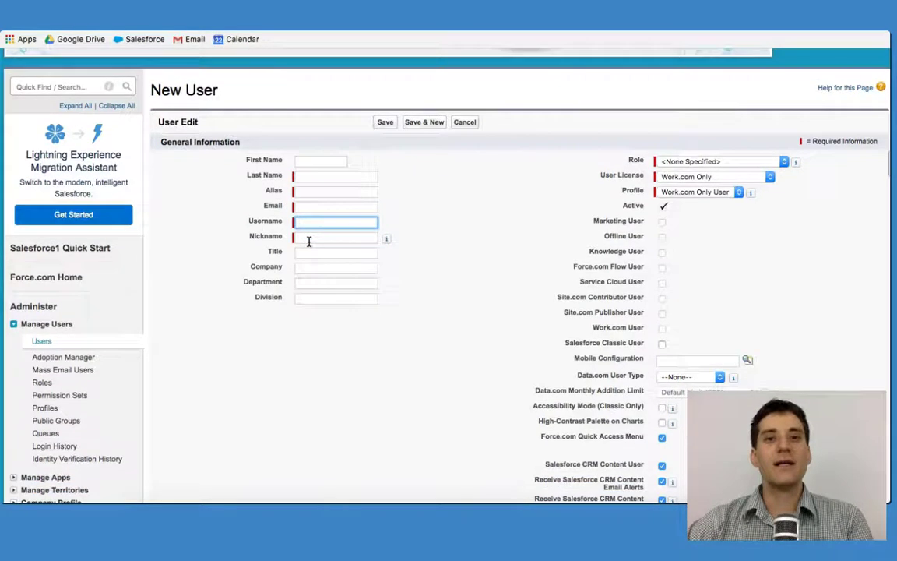
scroll(308, 244, down, 1)
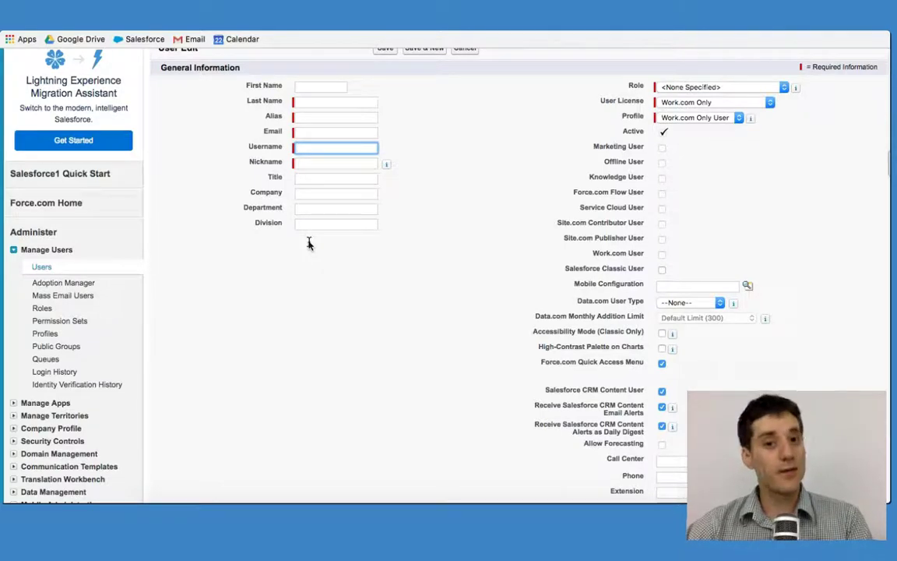
scroll(309, 242, down, 4)
scroll(308, 242, down, 2)
click(658, 175)
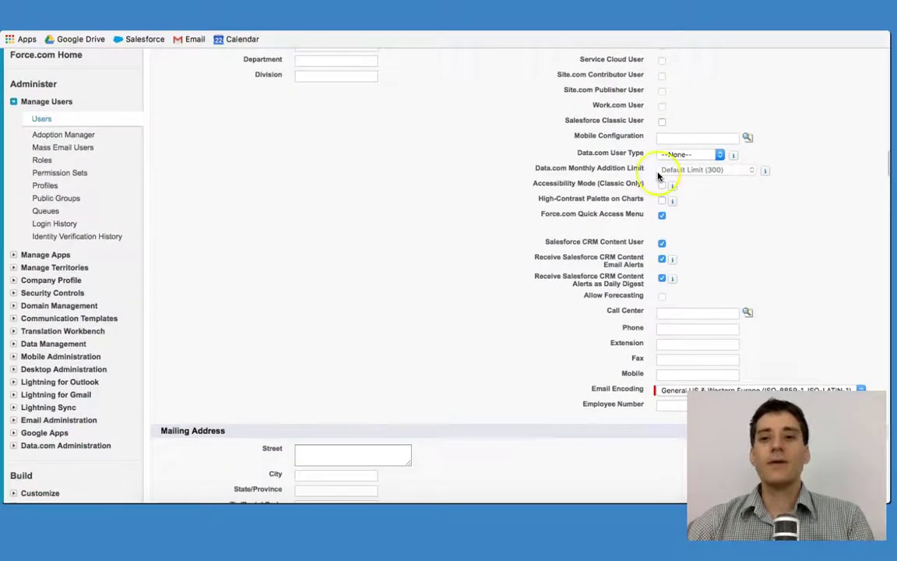
click(692, 154)
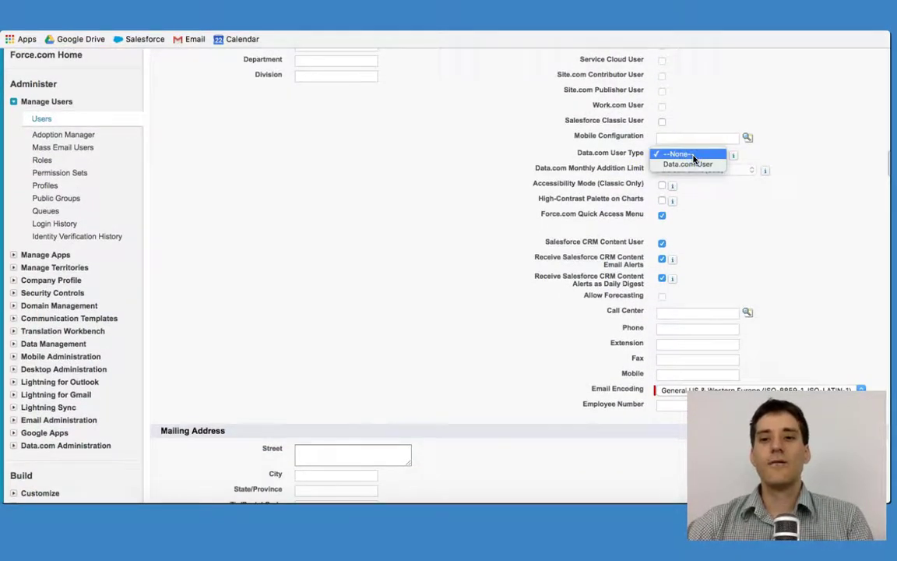
click(691, 154)
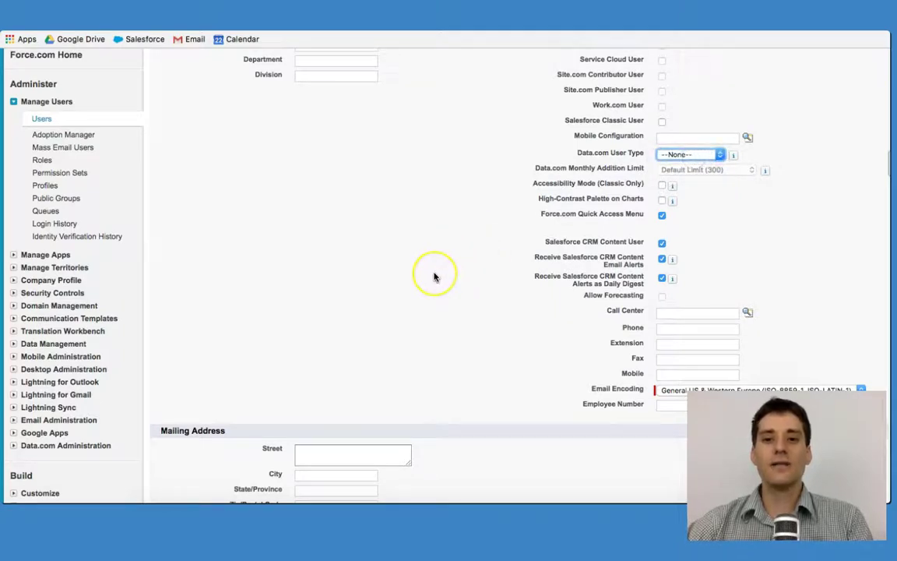
scroll(436, 274, down, 1)
scroll(434, 276, up, 8)
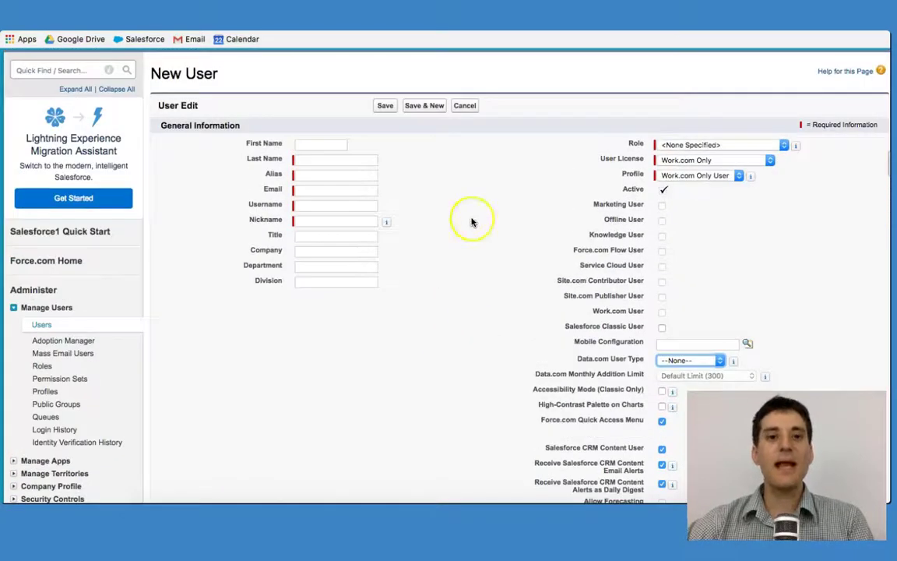
scroll(477, 291, down, 5)
scroll(477, 291, down, 10)
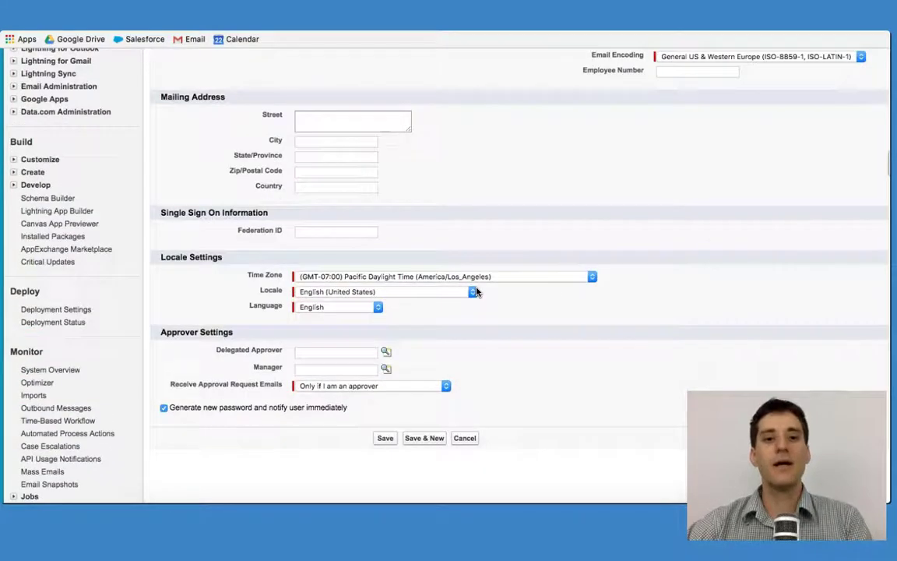
click(516, 229)
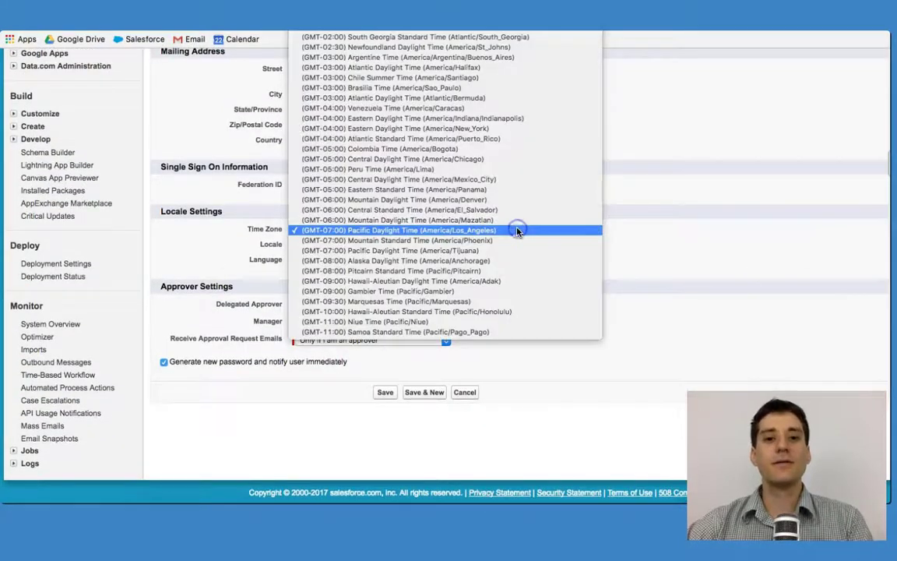
click(517, 231)
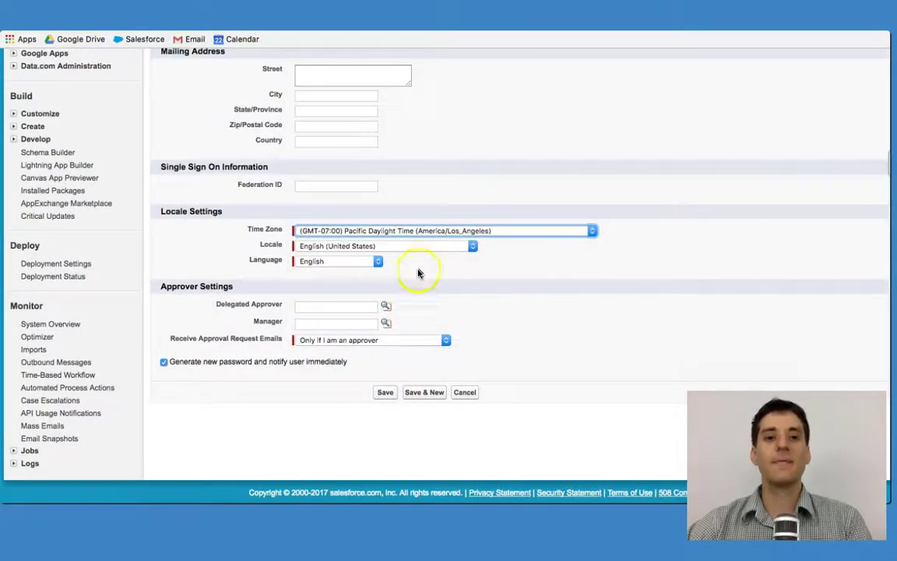
click(337, 263)
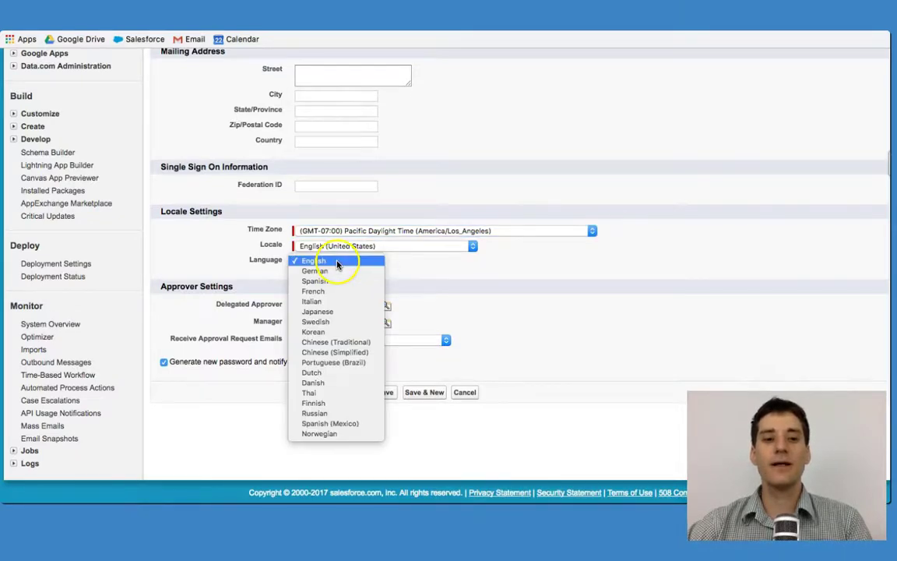
click(337, 261)
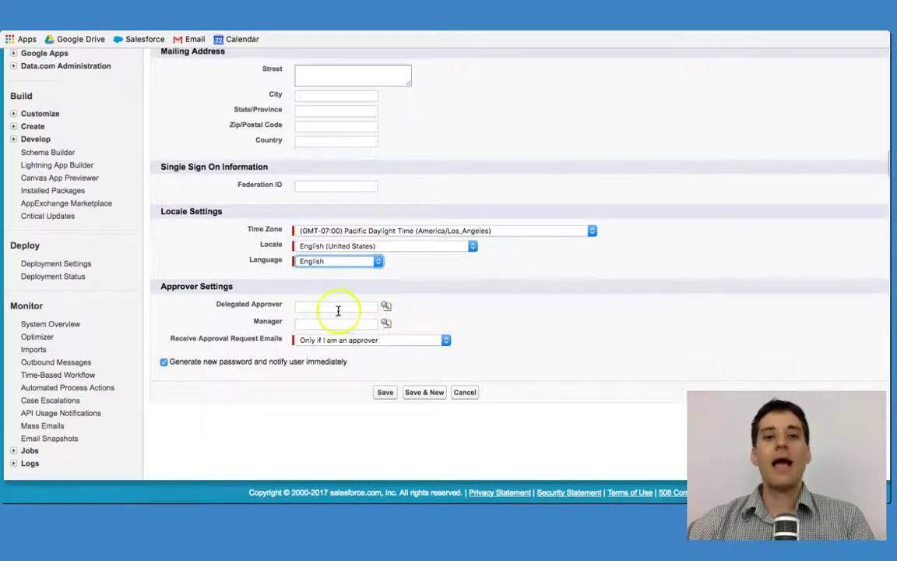
click(324, 321)
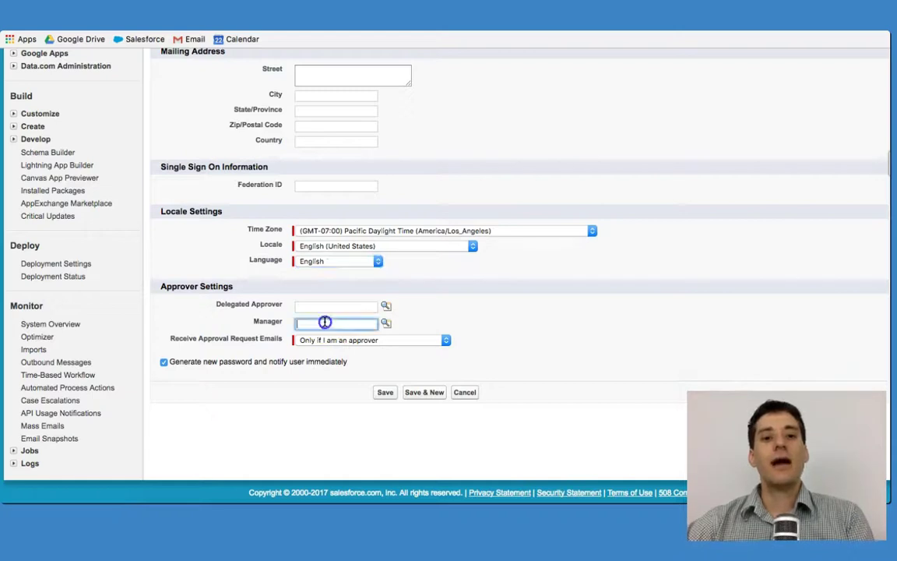
click(387, 325)
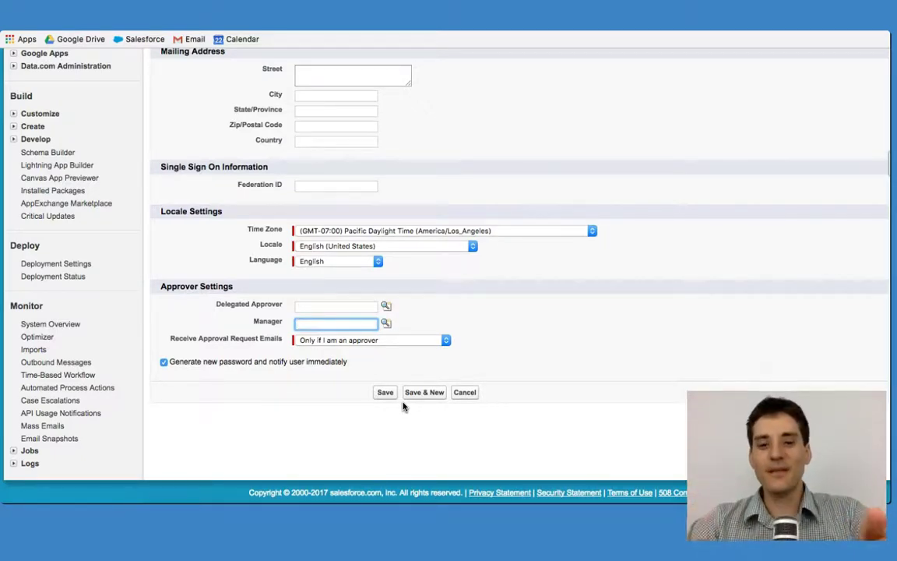
scroll(402, 405, up, 10)
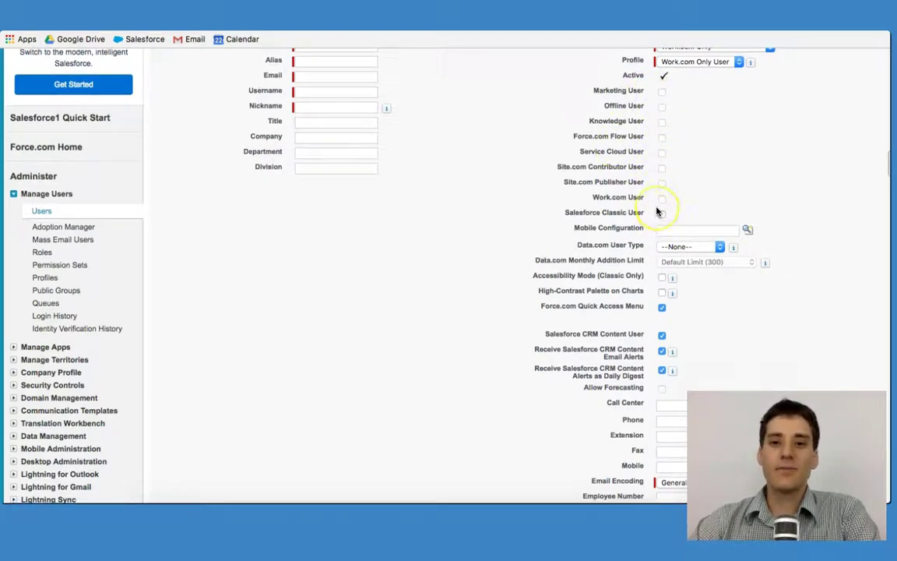
scroll(660, 234, down, 3)
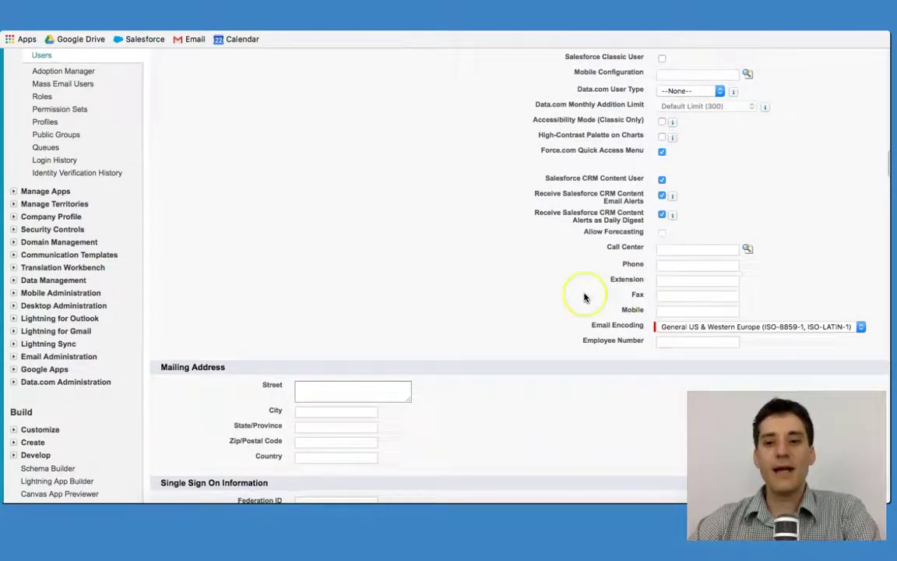
scroll(584, 296, up, 3)
scroll(585, 297, up, 1)
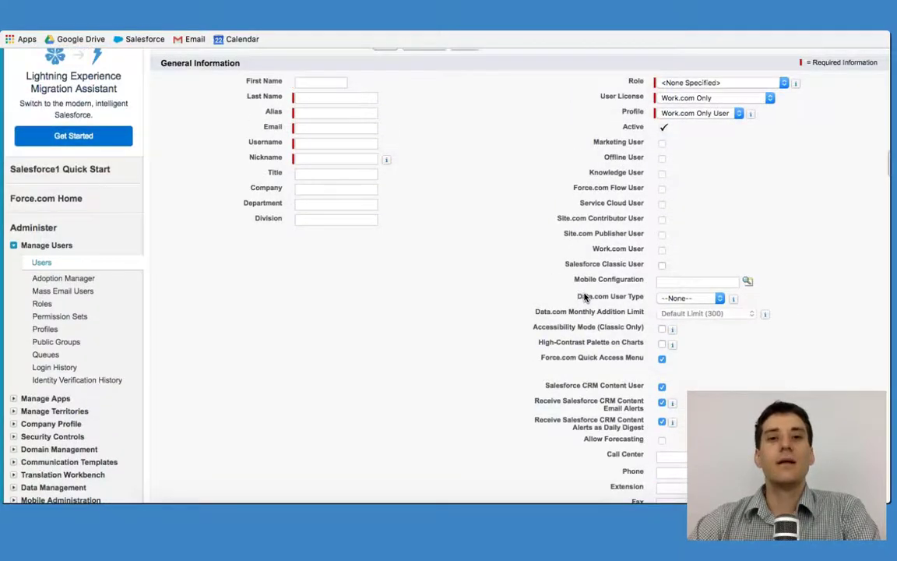
click(434, 343)
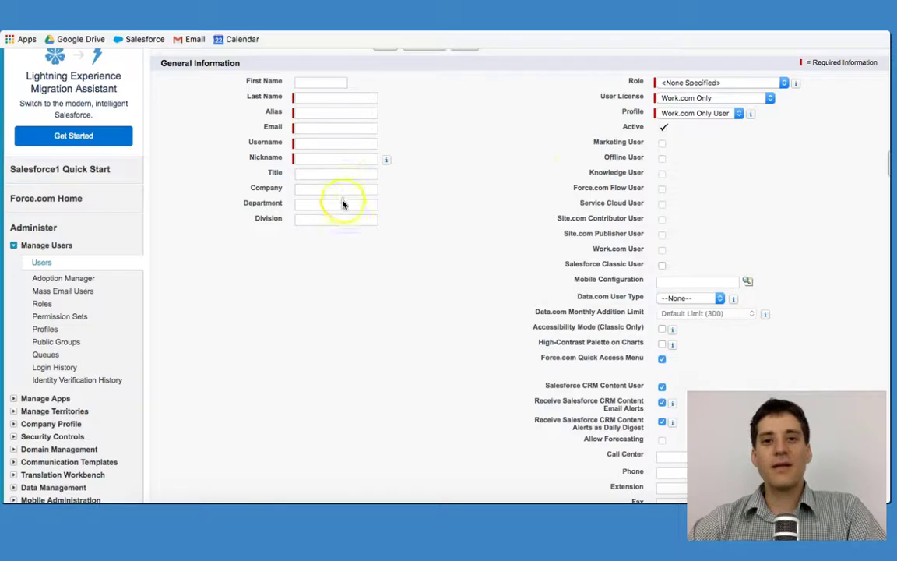
scroll(510, 273, down, 5)
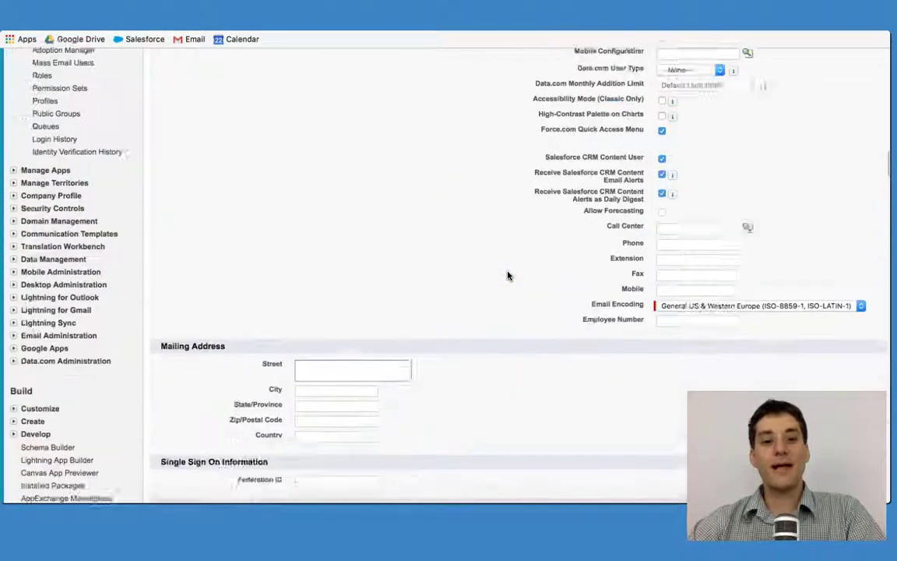
scroll(507, 275, up, 6)
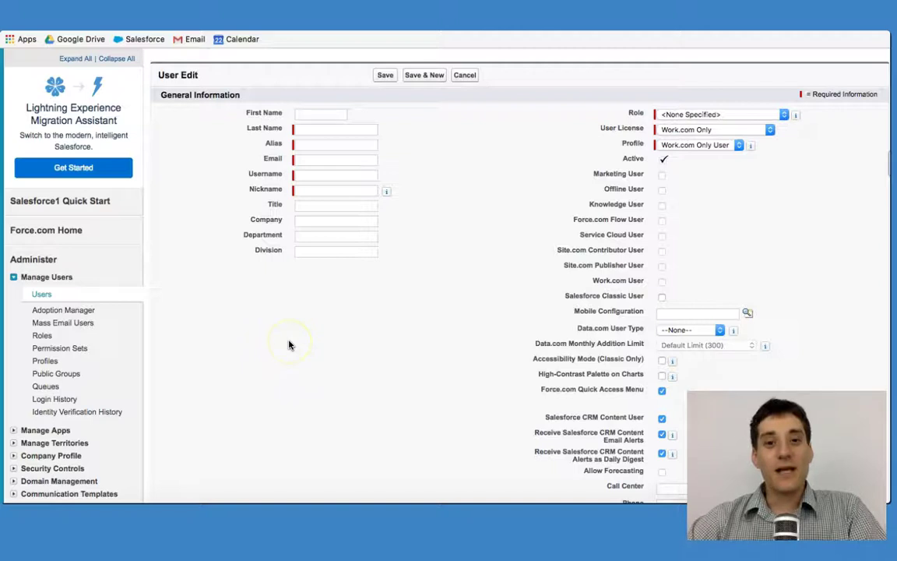
scroll(289, 345, down, 2)
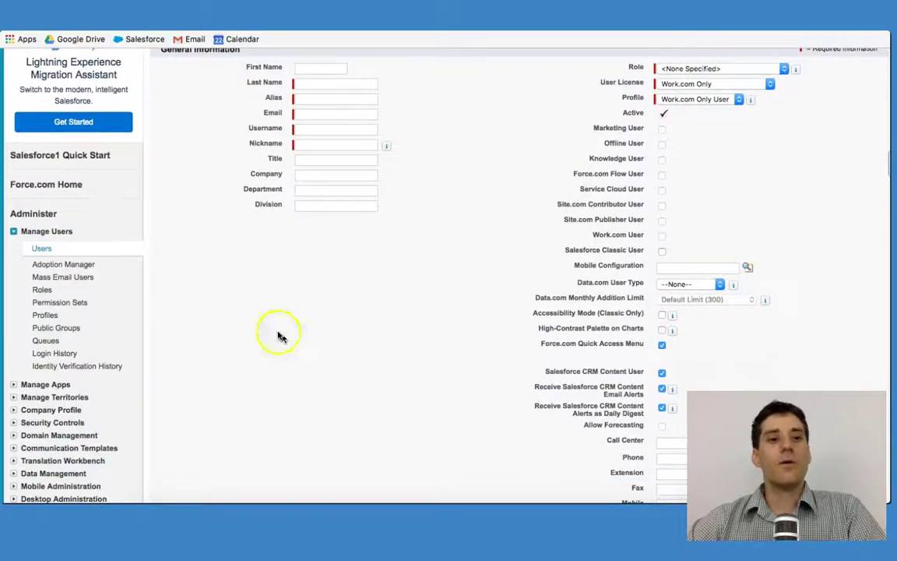
- Open the Salesforce Adoption Manager page and highlight the supported-regions text in its notice
click(65, 266)
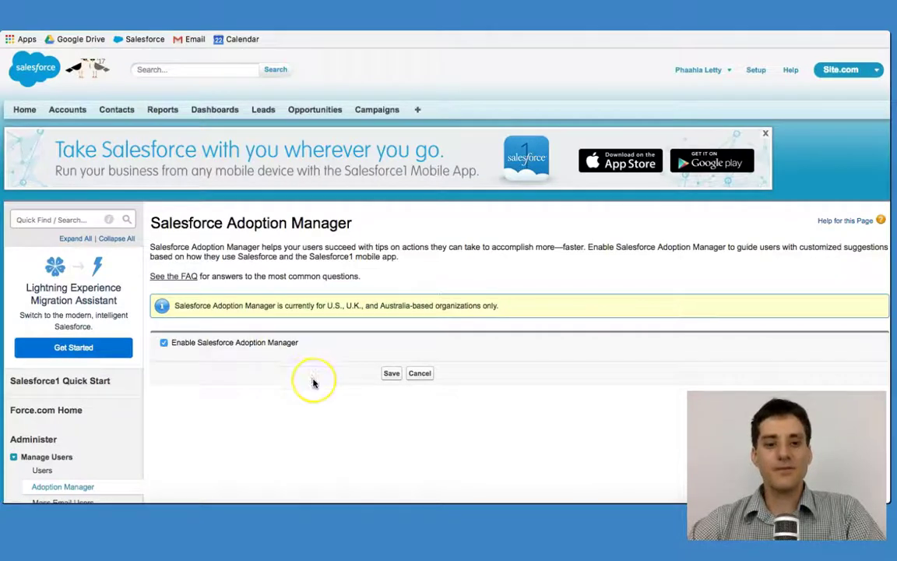
scroll(314, 383, down, 2)
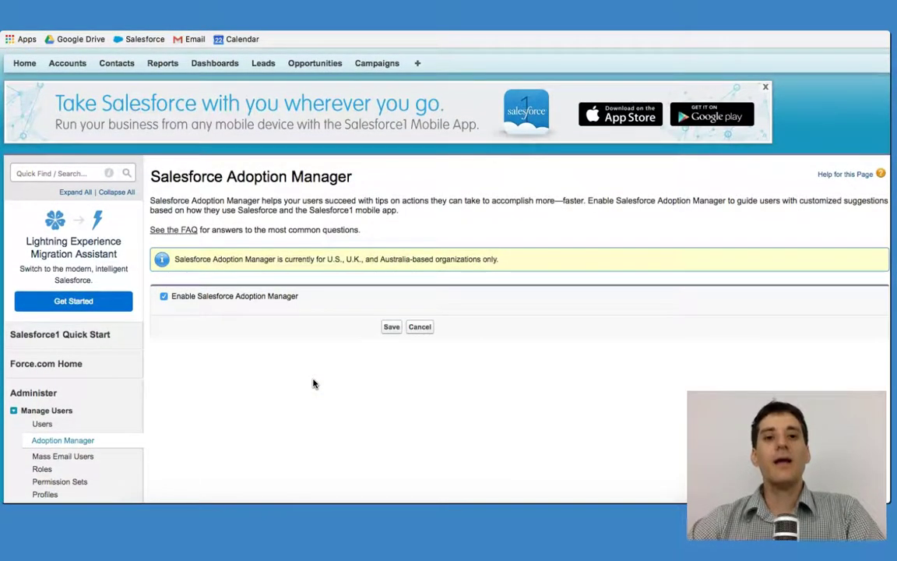
drag(326, 246, 355, 244)
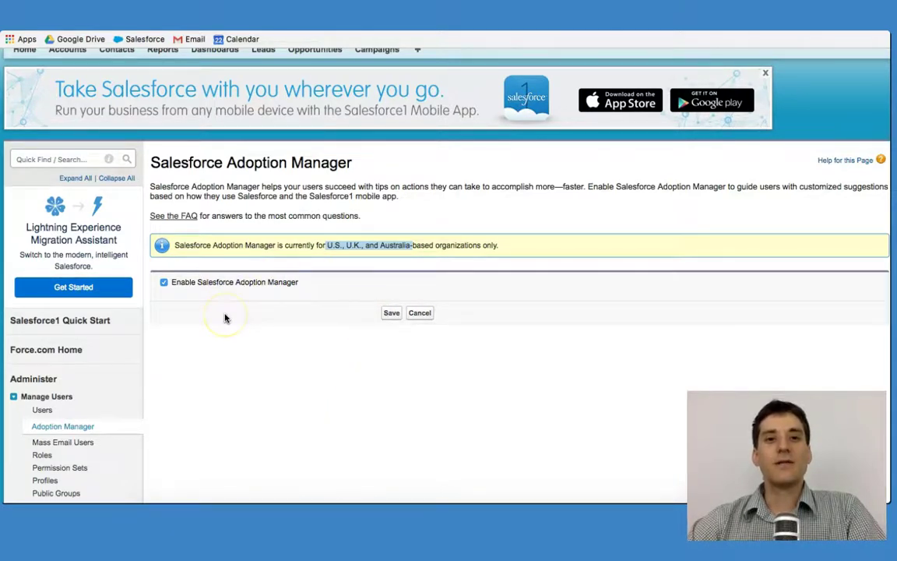
scroll(225, 318, down, 2)
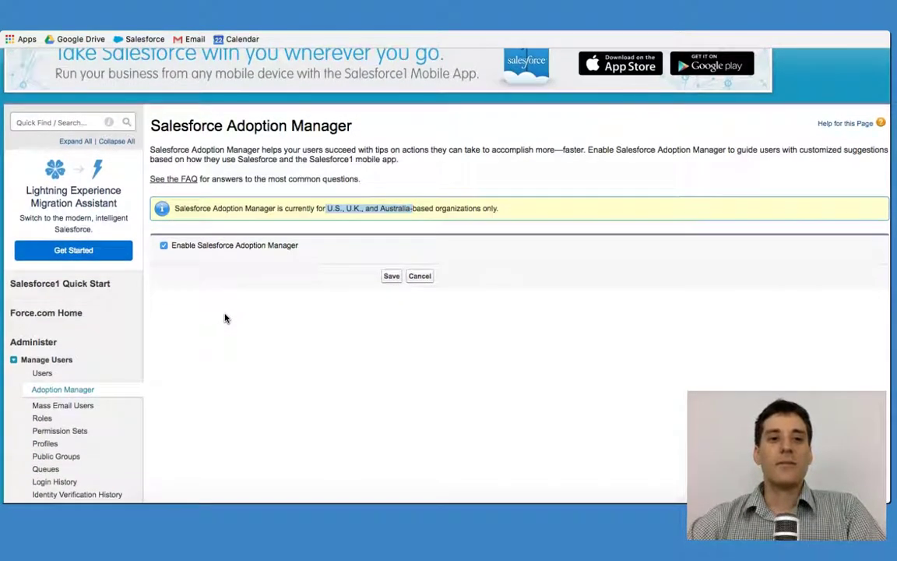
scroll(225, 318, down, 1)
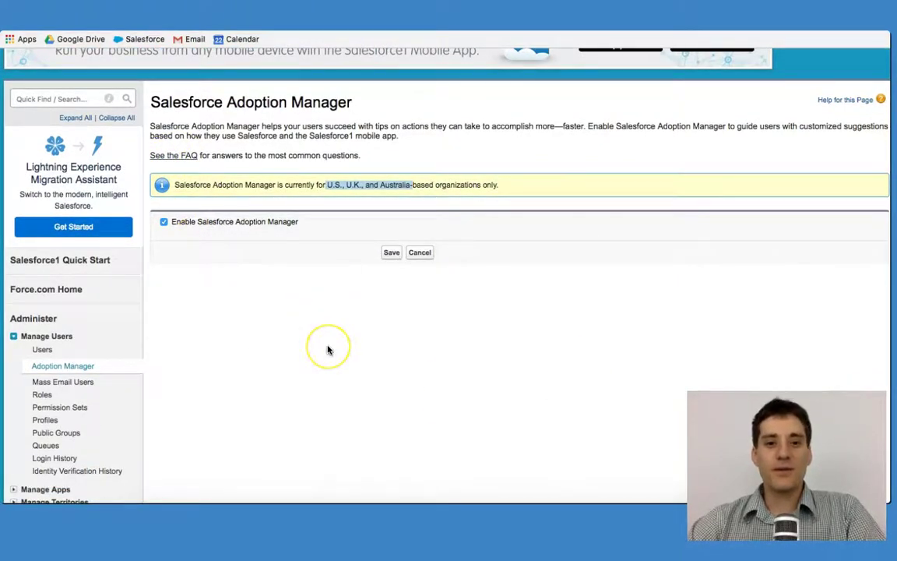
scroll(328, 350, down, 2)
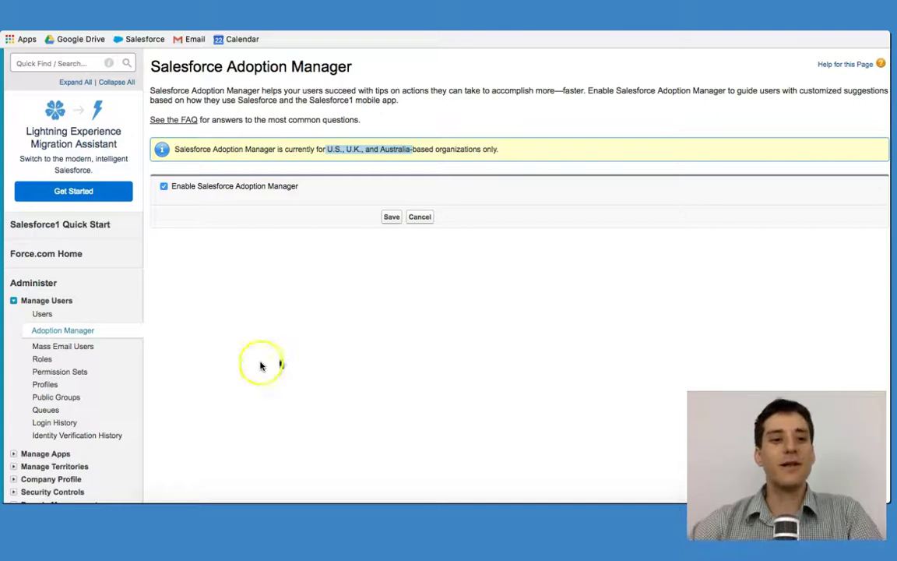
- Open Mass Email Users and keep Active Users as the recipient view
click(81, 351)
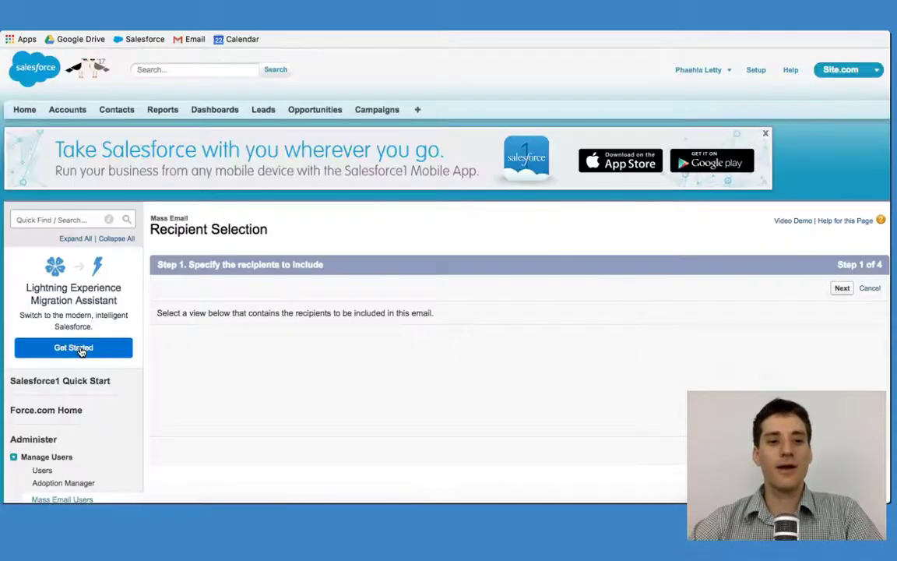
scroll(275, 408, down, 1)
scroll(275, 408, down, 3)
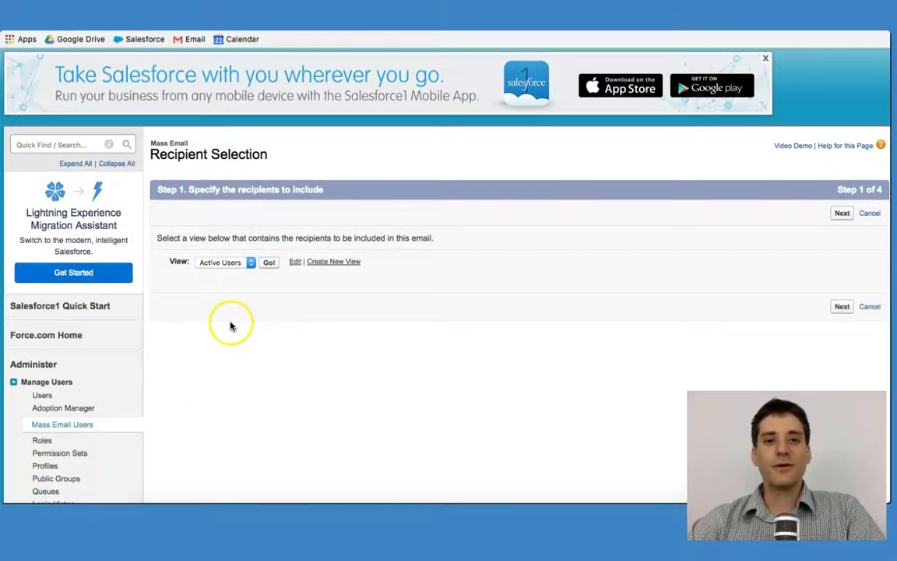
click(250, 267)
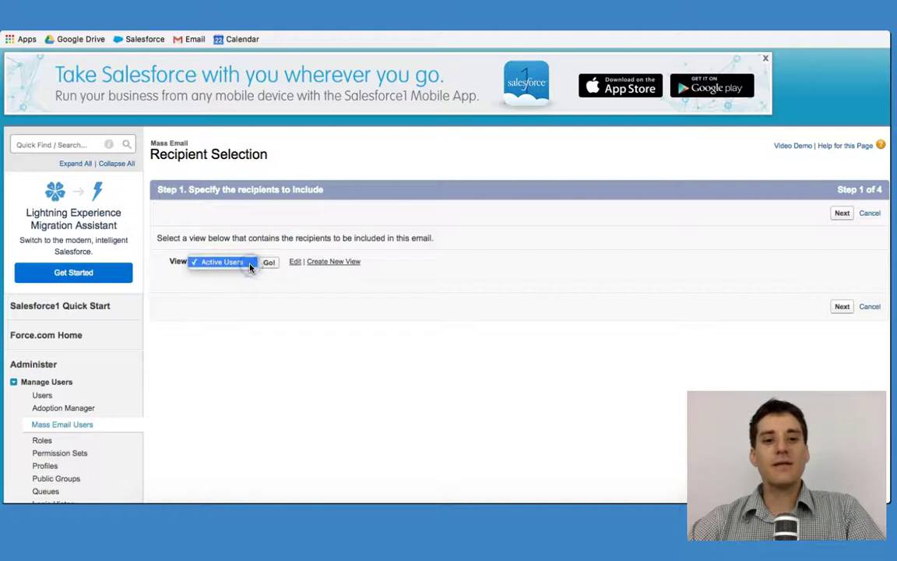
click(250, 267)
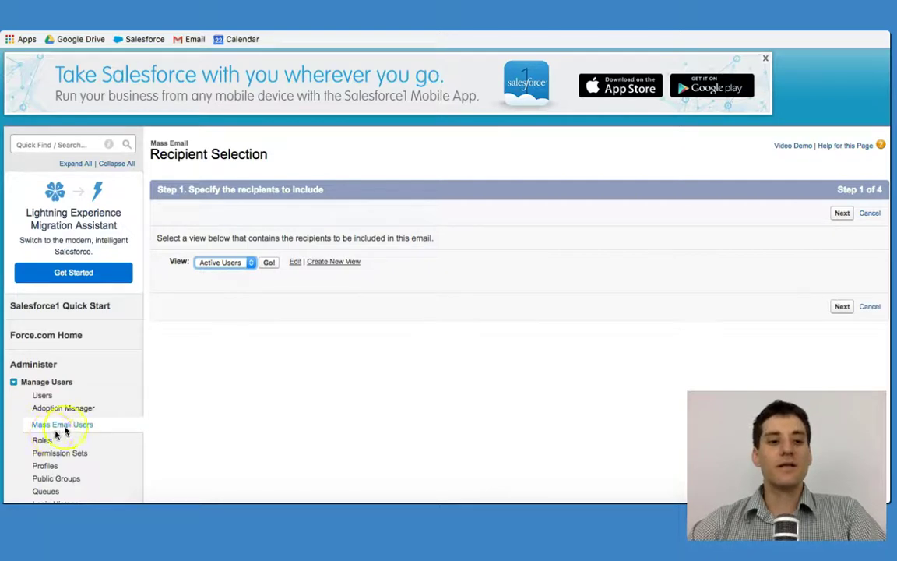
scroll(88, 431, down, 5)
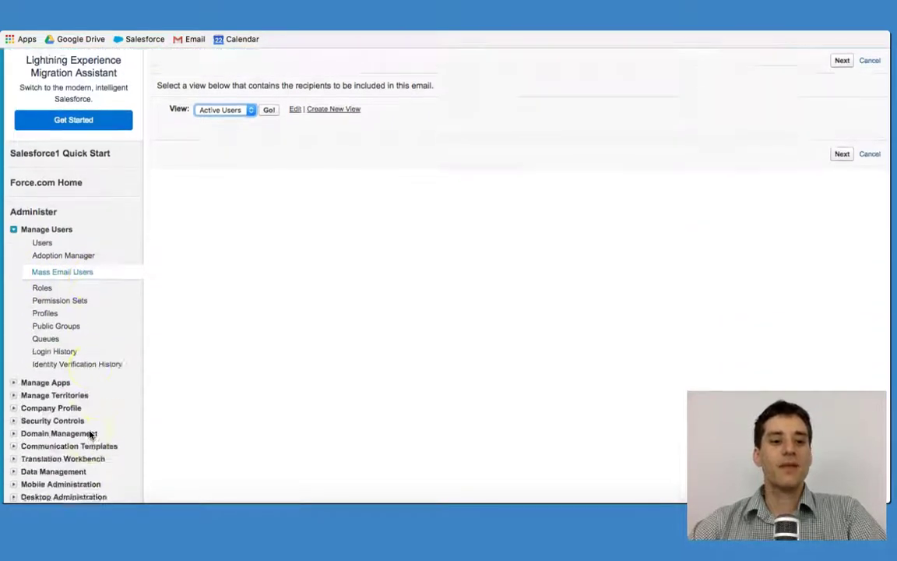
- Open Roles and switch the sample hierarchy to Product-based, then back to Company Size-based
click(42, 275)
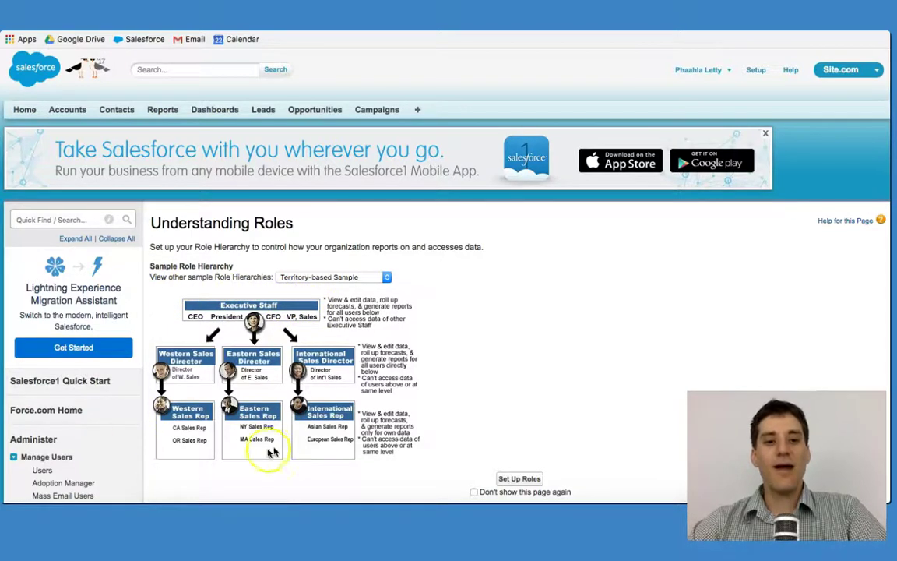
scroll(278, 451, down, 3)
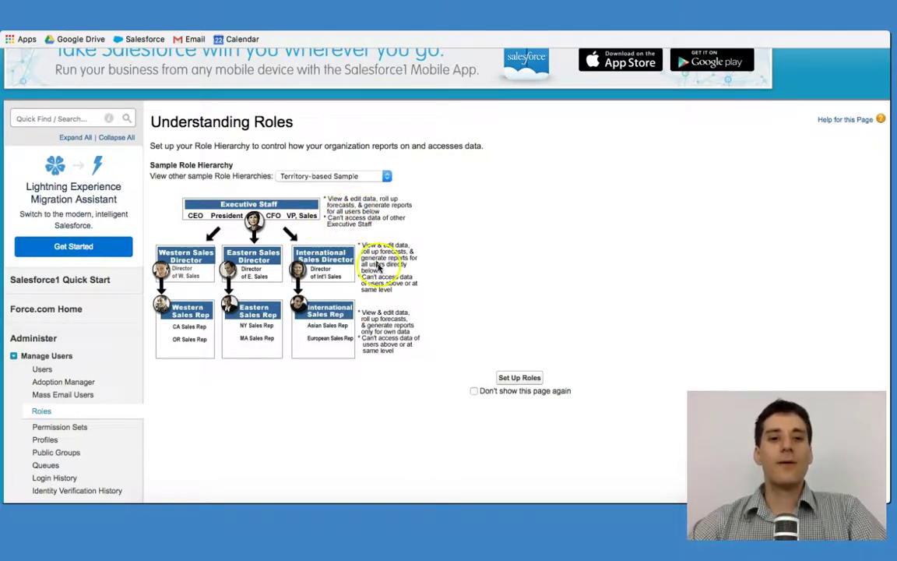
click(372, 176)
click(364, 187)
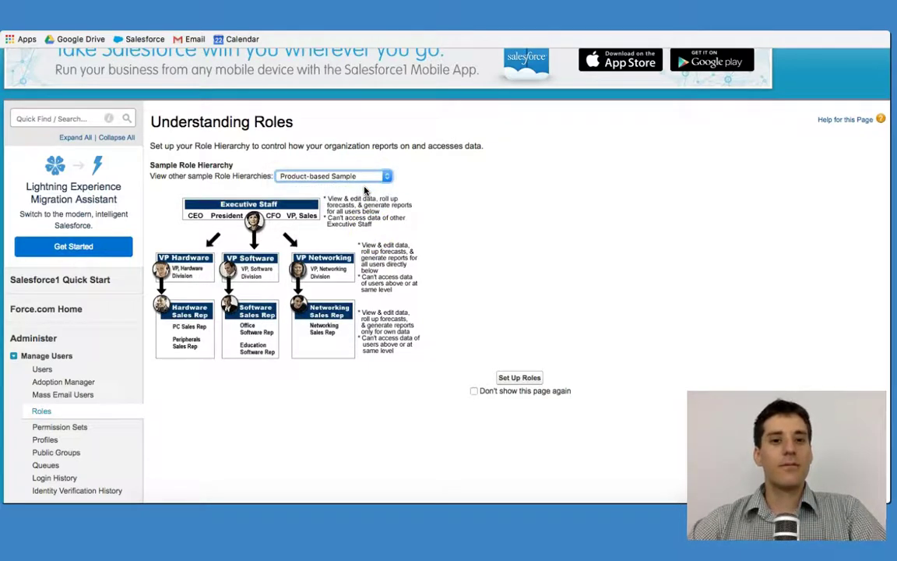
click(350, 176)
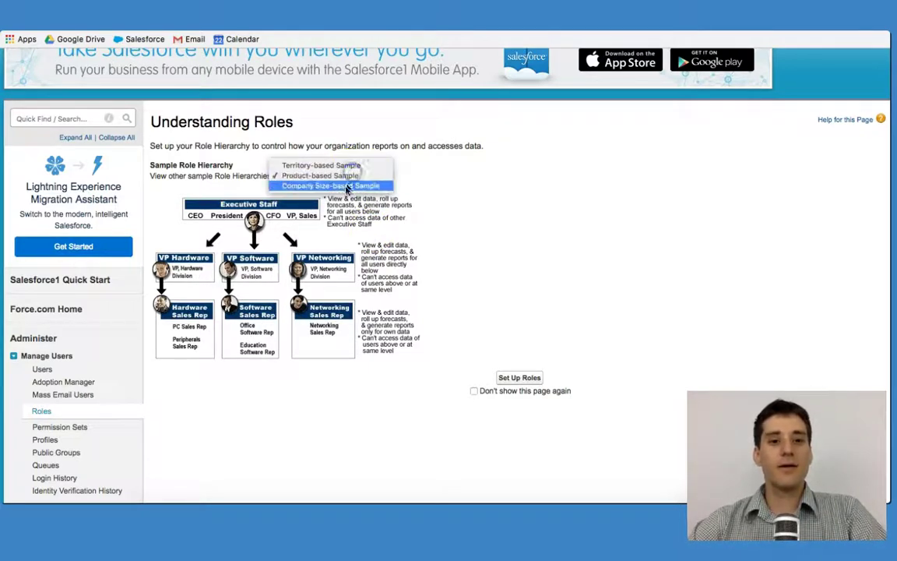
click(345, 187)
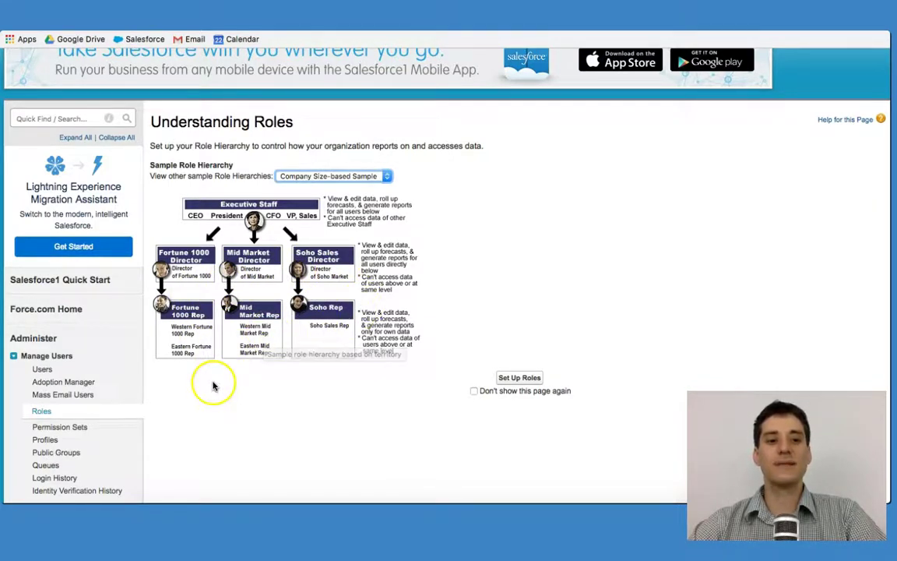
- Open Permission Sets and review the single Salesforce Console User set
click(72, 427)
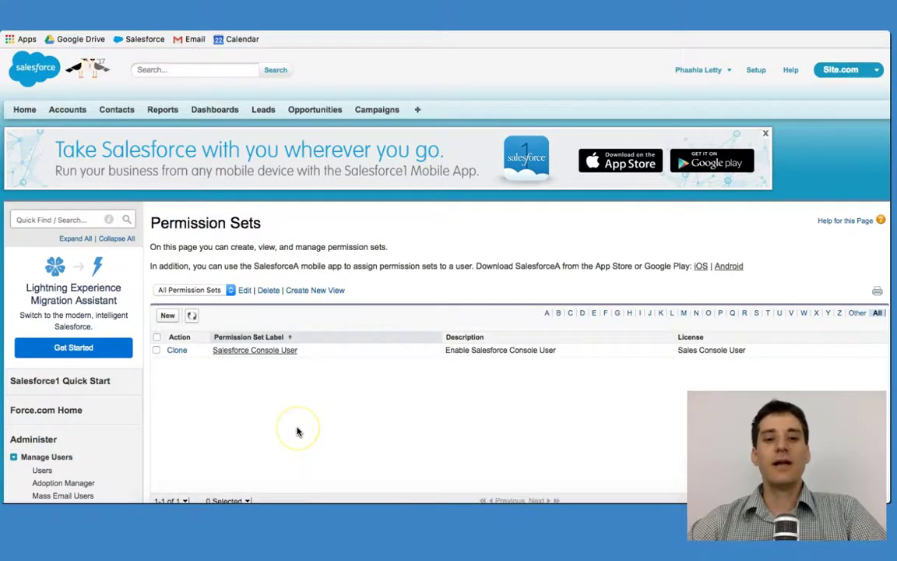
scroll(297, 431, down, 2)
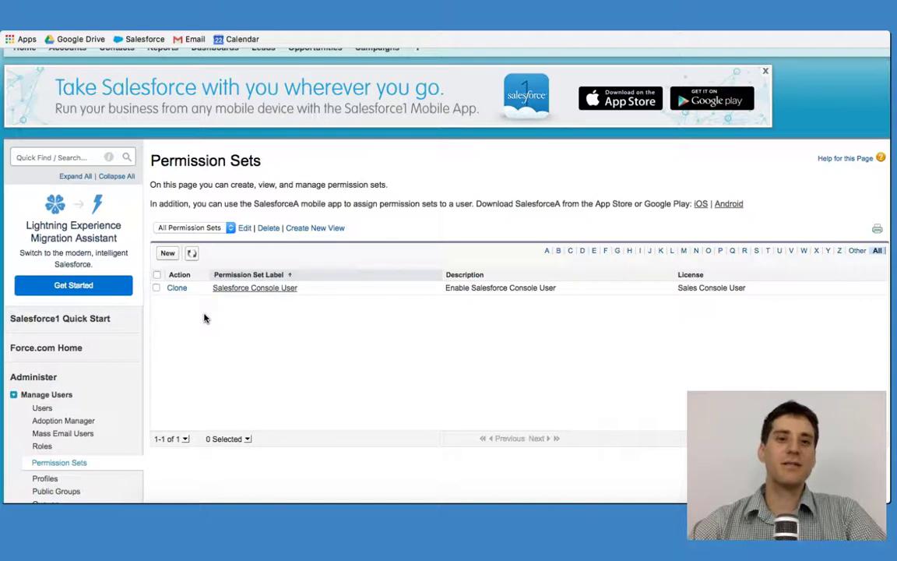
scroll(107, 402, down, 3)
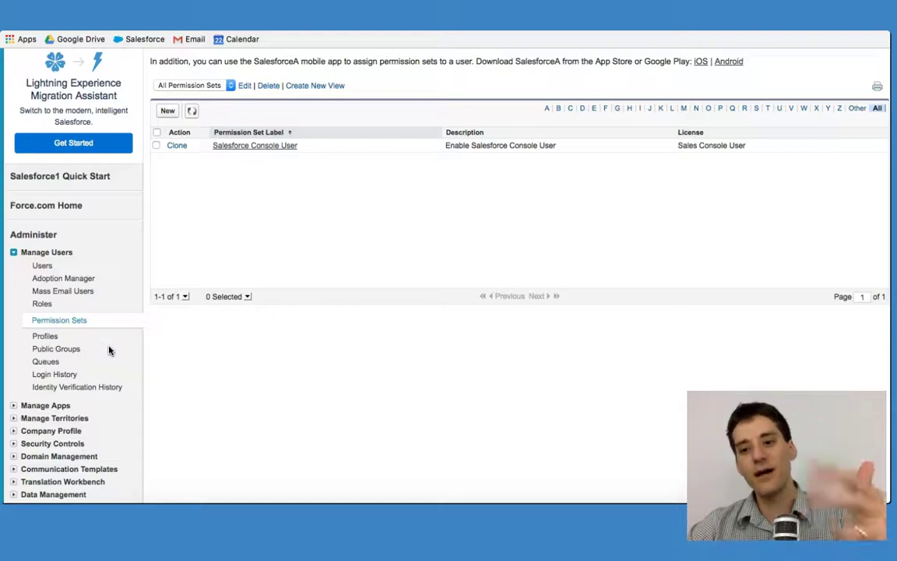
- Open Profiles and scroll through the list of 36 user profiles
click(39, 338)
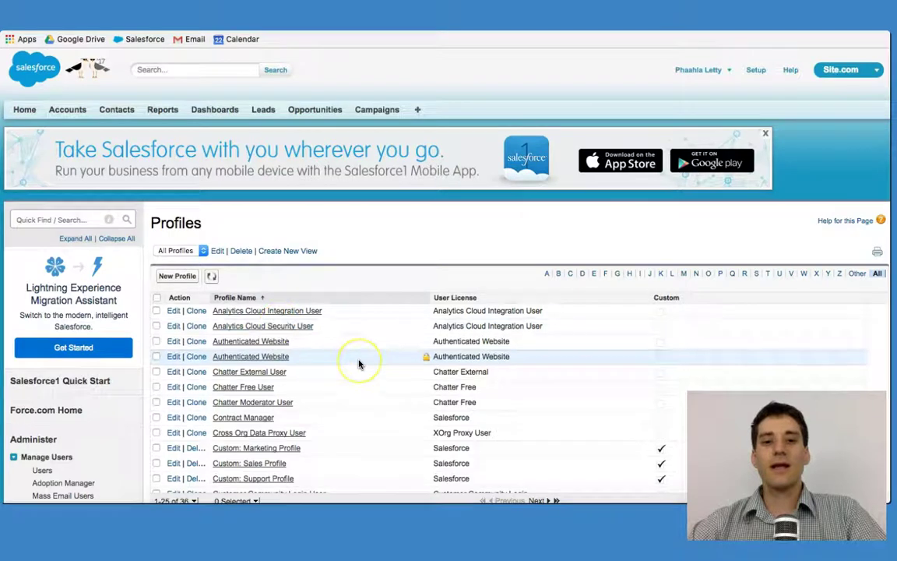
scroll(359, 364, down, 3)
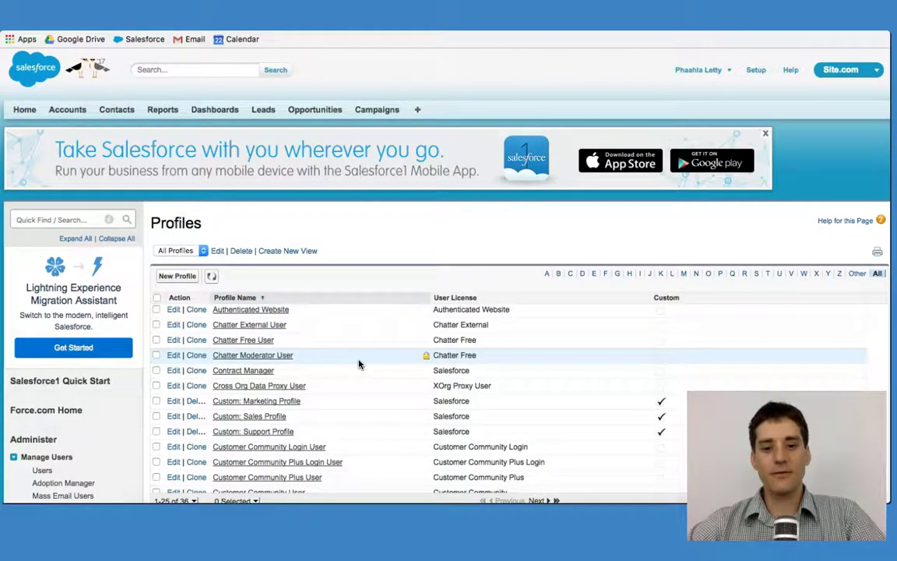
scroll(360, 362, up, 3)
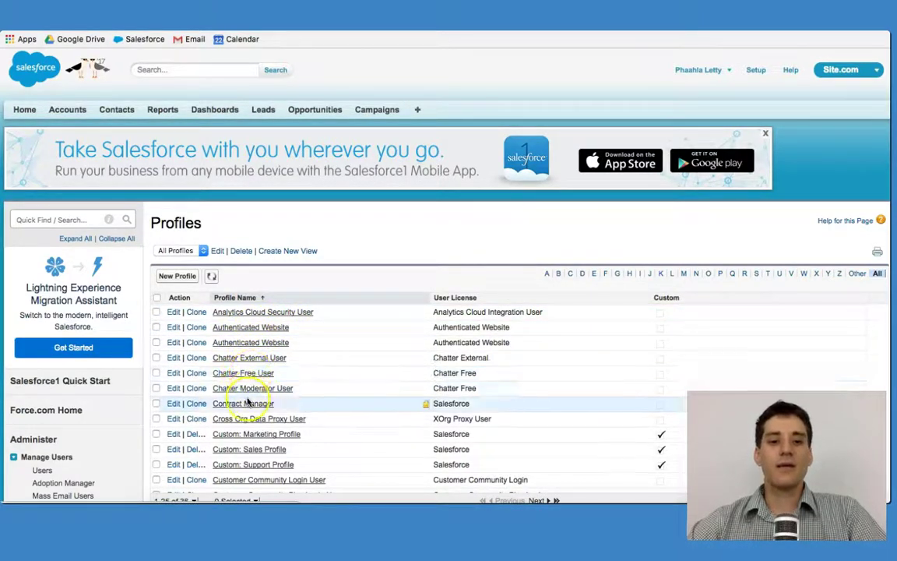
scroll(251, 382, down, 5)
scroll(249, 401, down, 1)
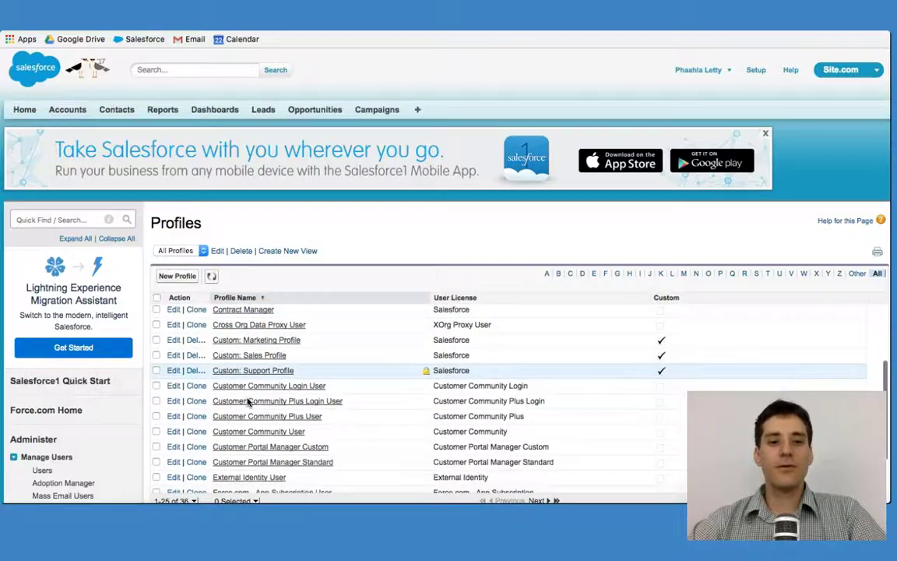
click(175, 340)
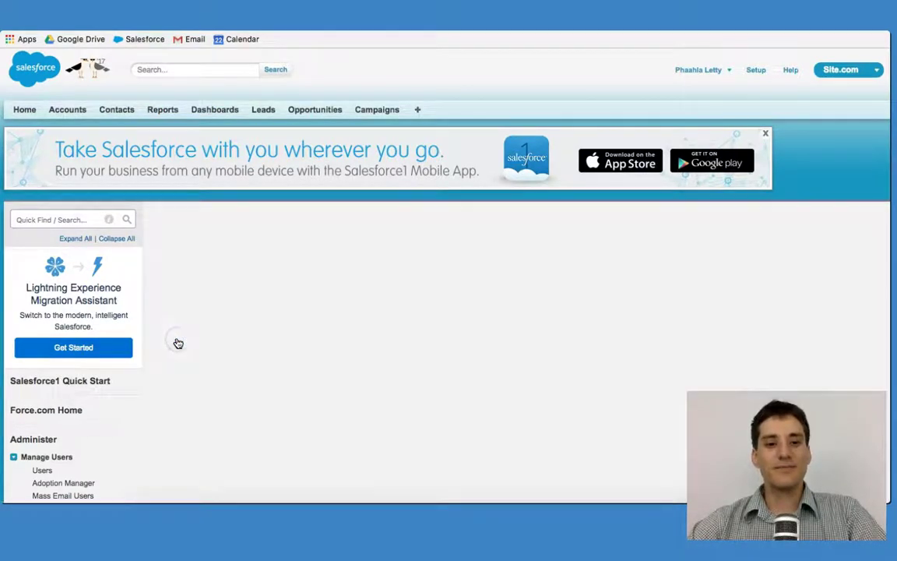
scroll(428, 386, down, 1)
scroll(430, 387, down, 5)
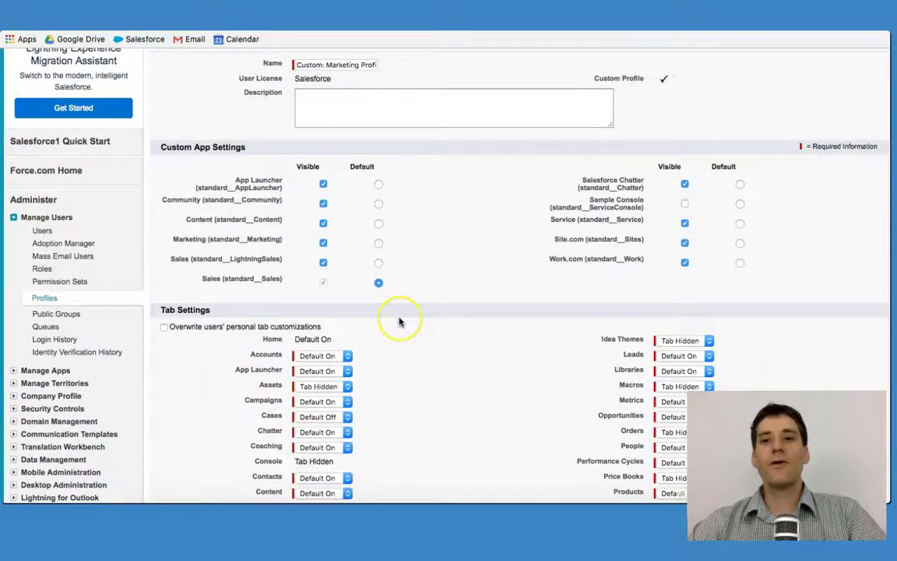
scroll(399, 321, down, 7)
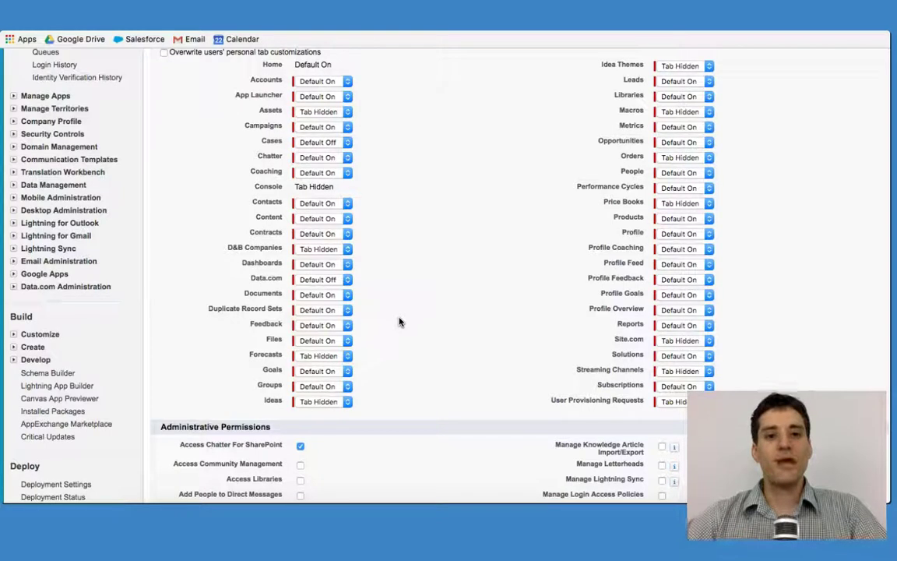
click(591, 173)
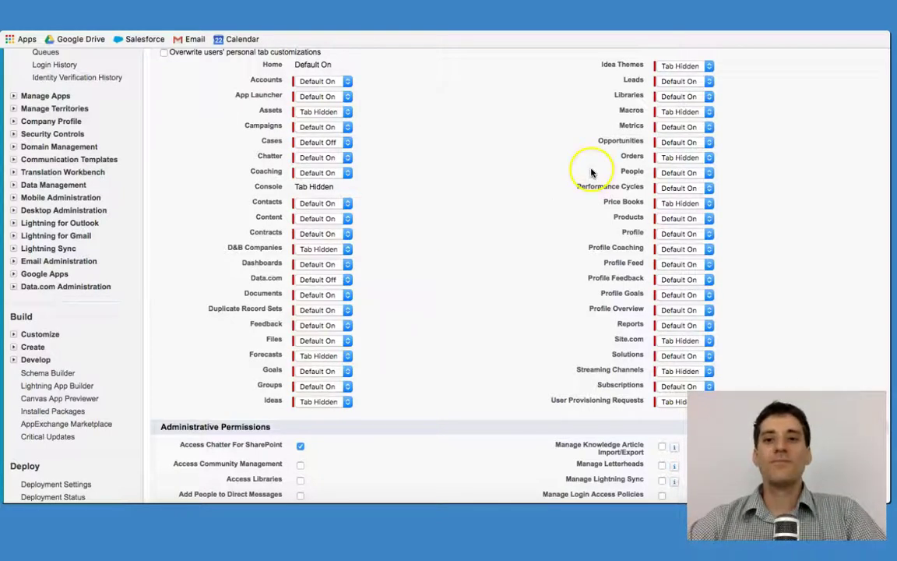
click(709, 142)
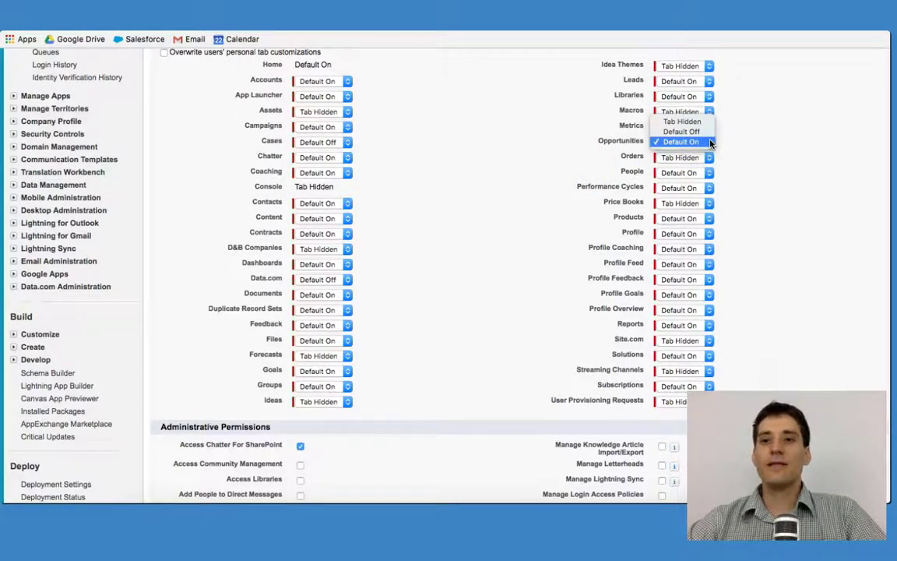
click(711, 142)
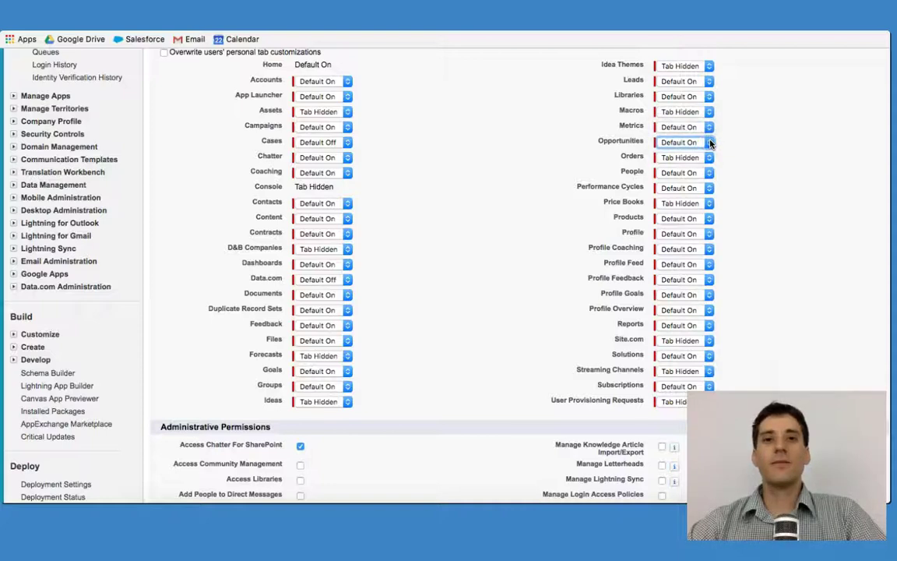
scroll(472, 250, up, 5)
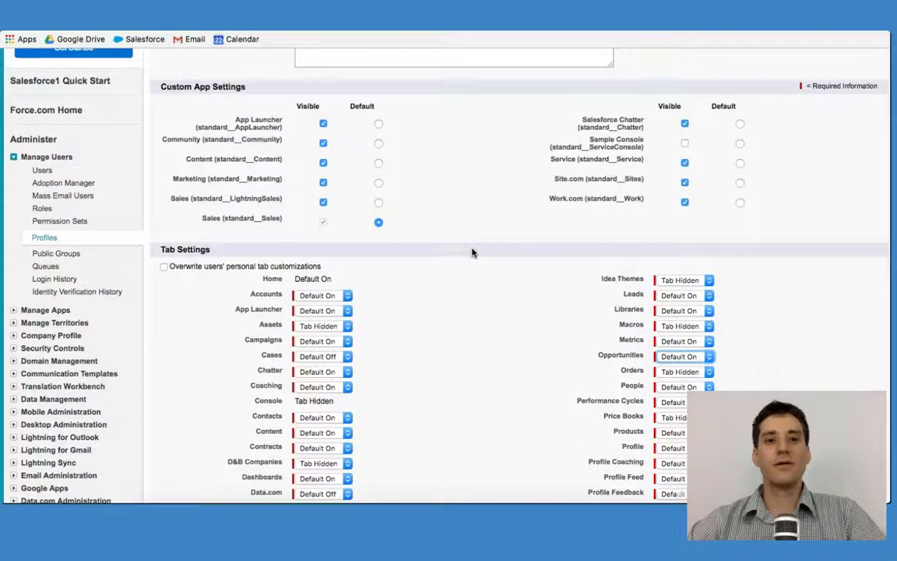
scroll(472, 252, down, 2)
scroll(472, 252, up, 5)
scroll(471, 252, down, 7)
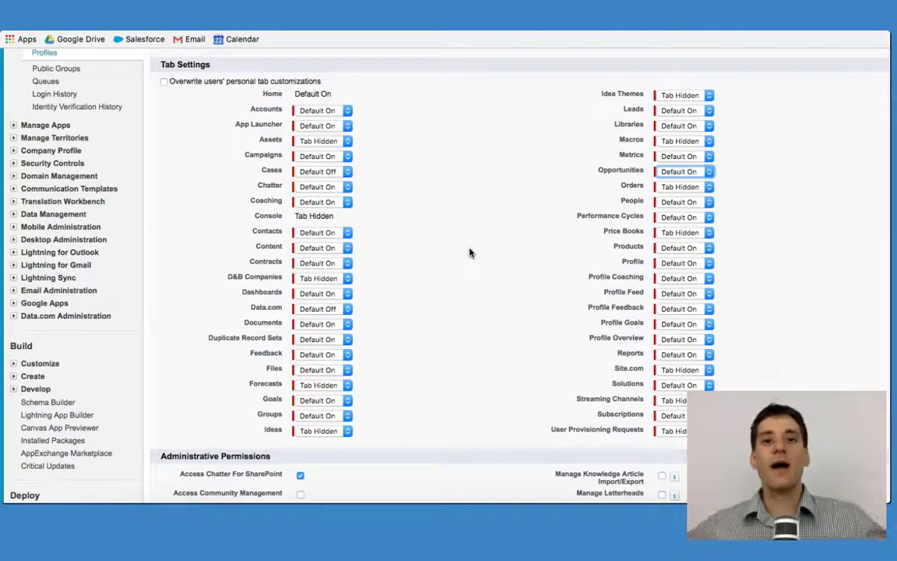
scroll(470, 251, up, 5)
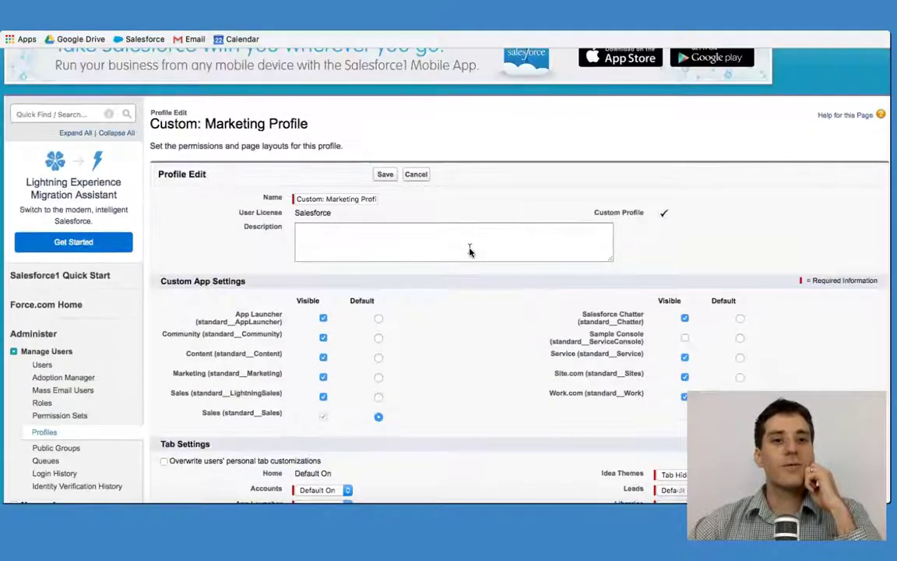
drag(205, 116, 310, 126)
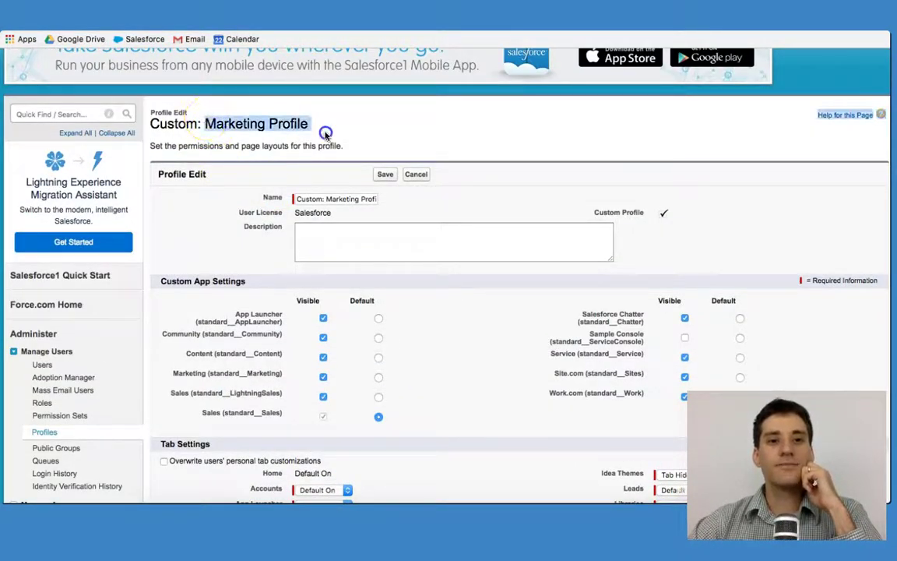
scroll(485, 412, down, 1)
scroll(485, 413, down, 5)
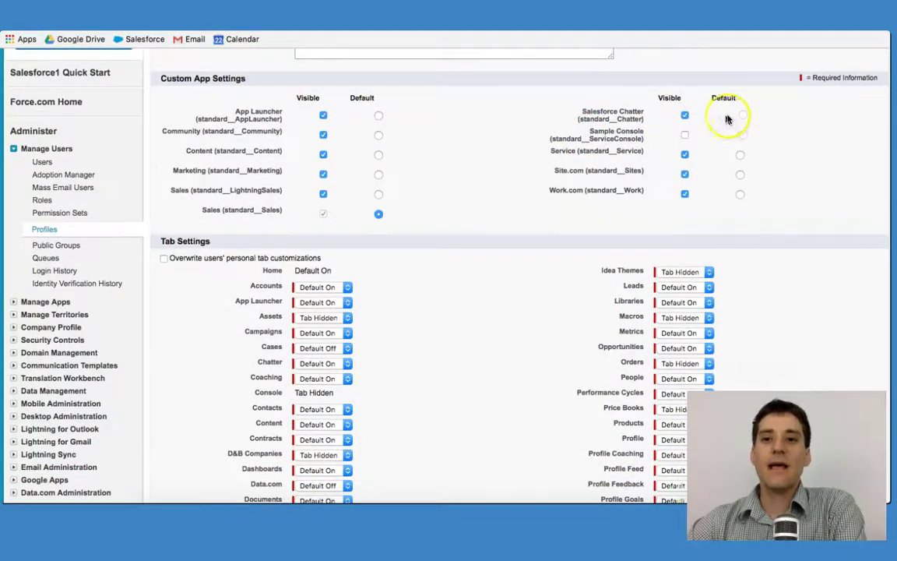
click(742, 116)
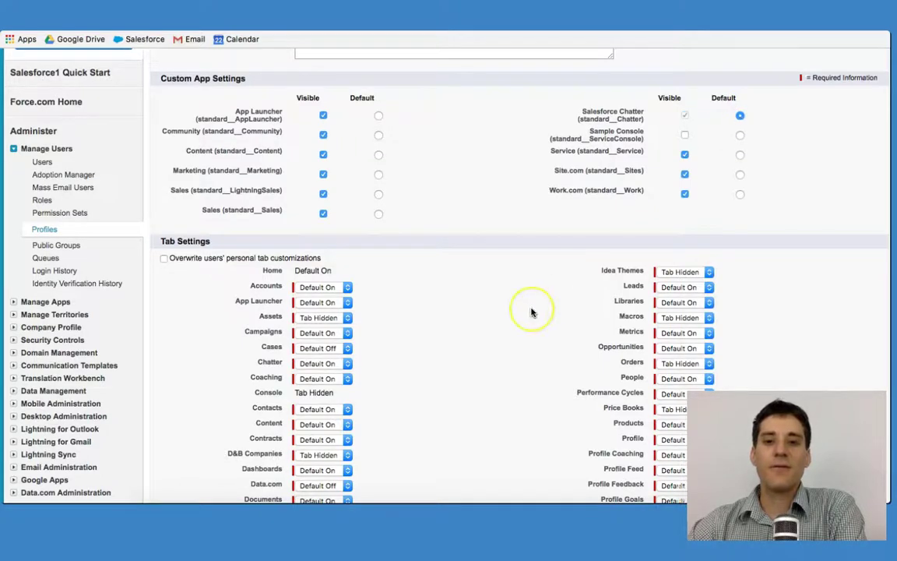
scroll(532, 312, down, 6)
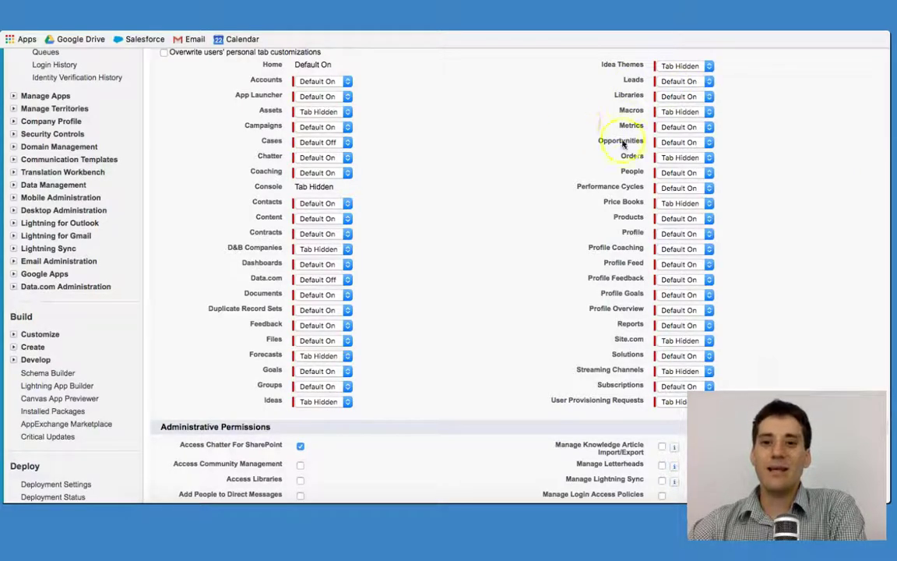
scroll(517, 286, down, 3)
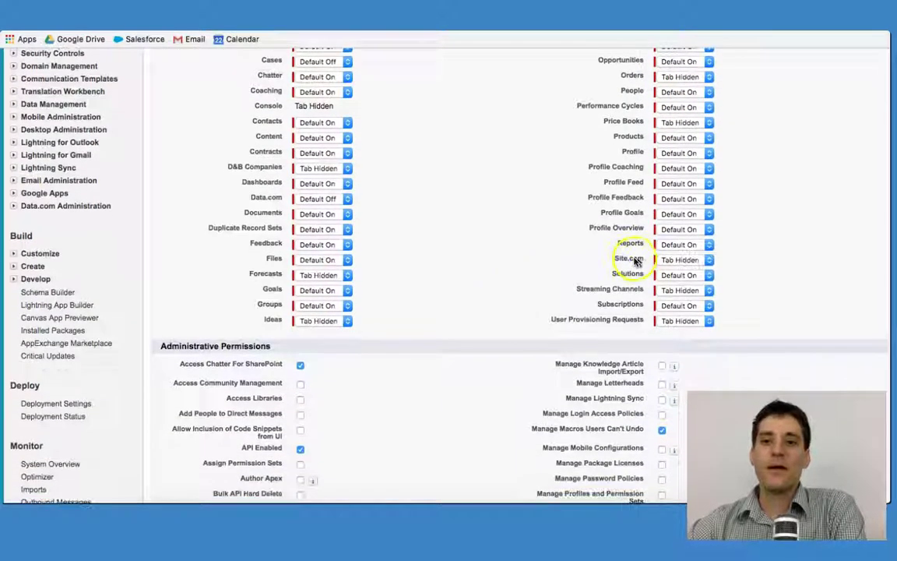
scroll(465, 306, down, 5)
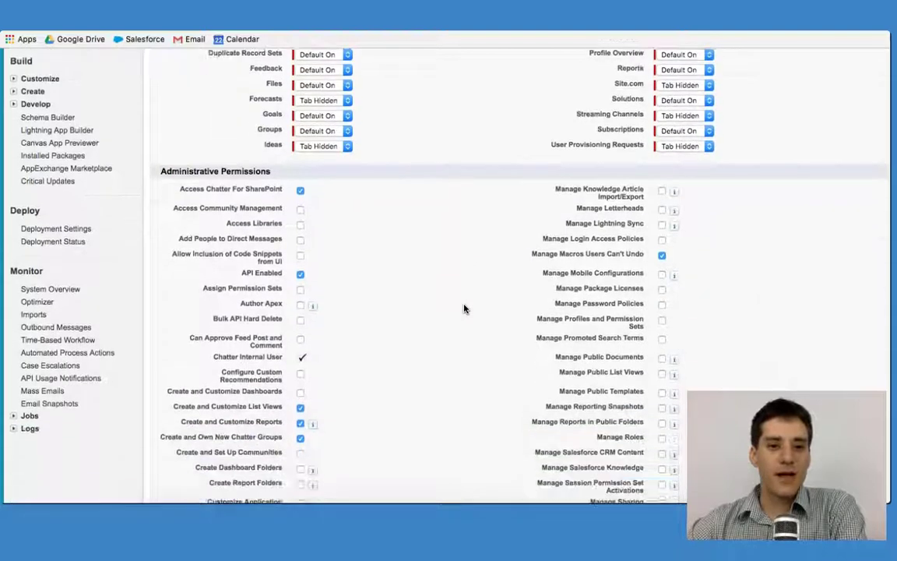
scroll(464, 309, down, 3)
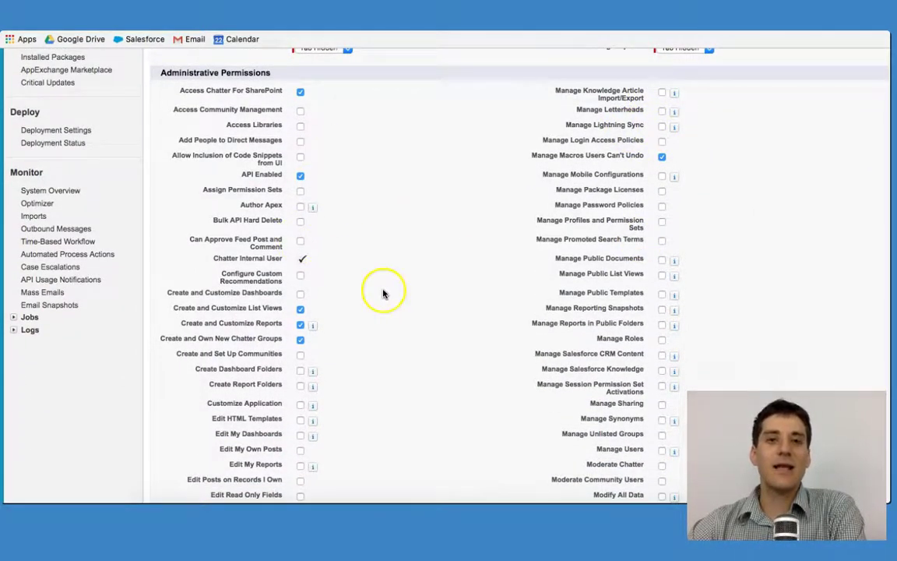
scroll(382, 293, down, 10)
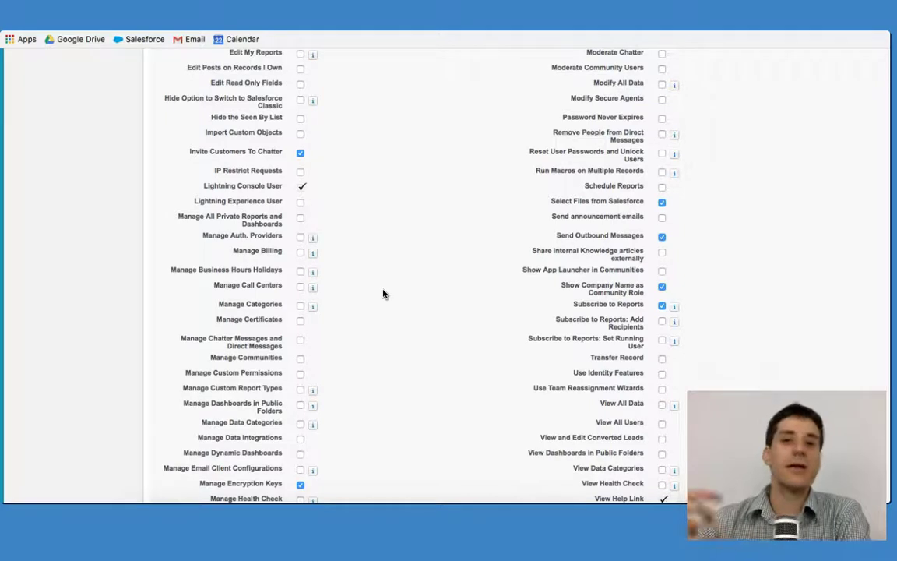
scroll(382, 293, down, 7)
scroll(382, 293, down, 2)
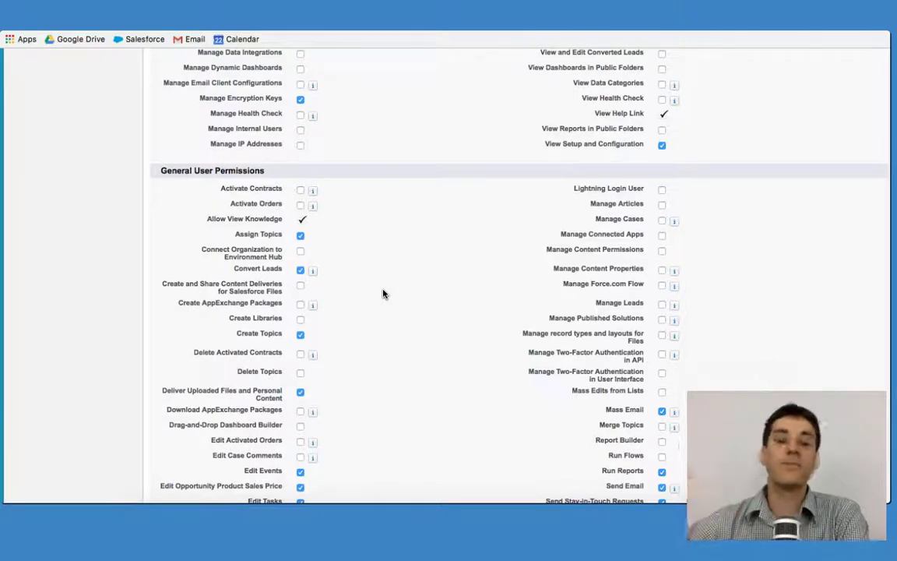
scroll(383, 293, down, 15)
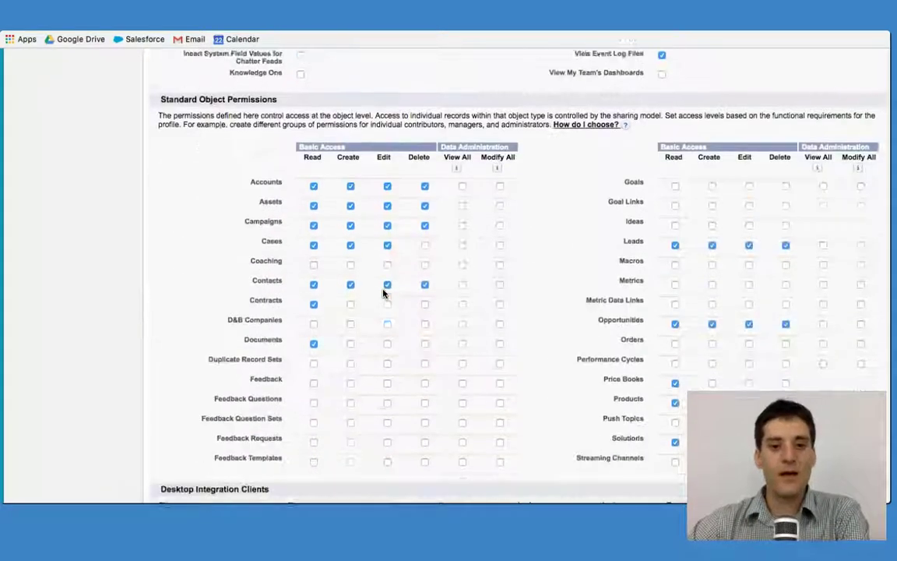
scroll(383, 293, up, 2)
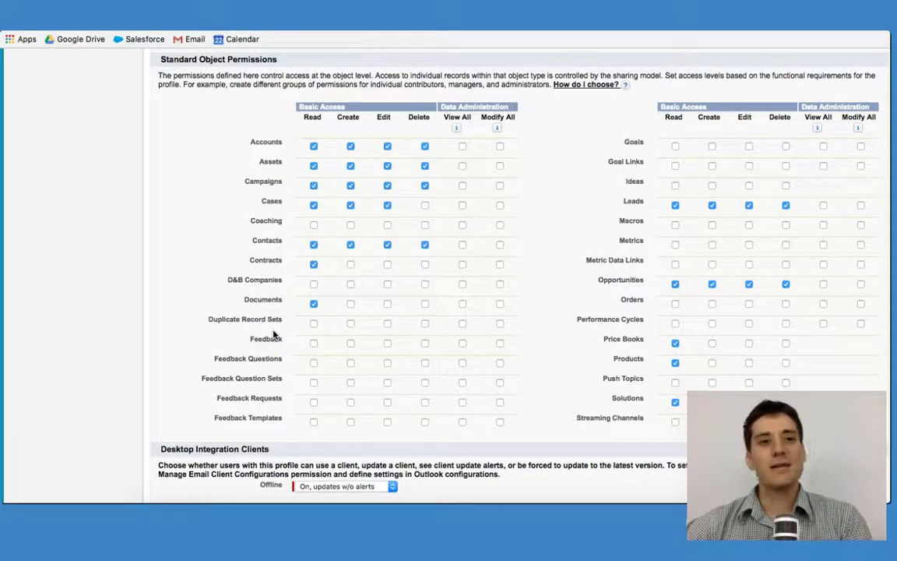
scroll(274, 335, up, 20)
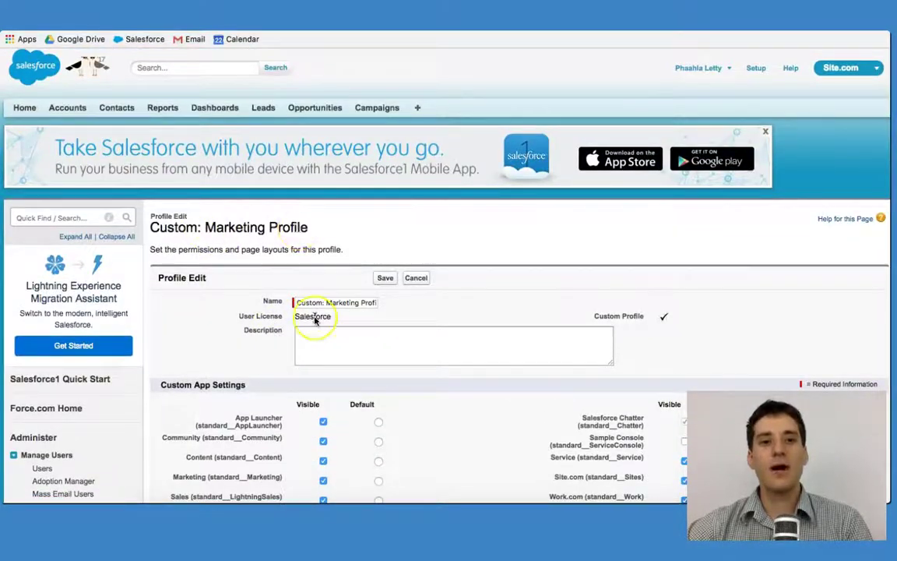
scroll(315, 316, down, 20)
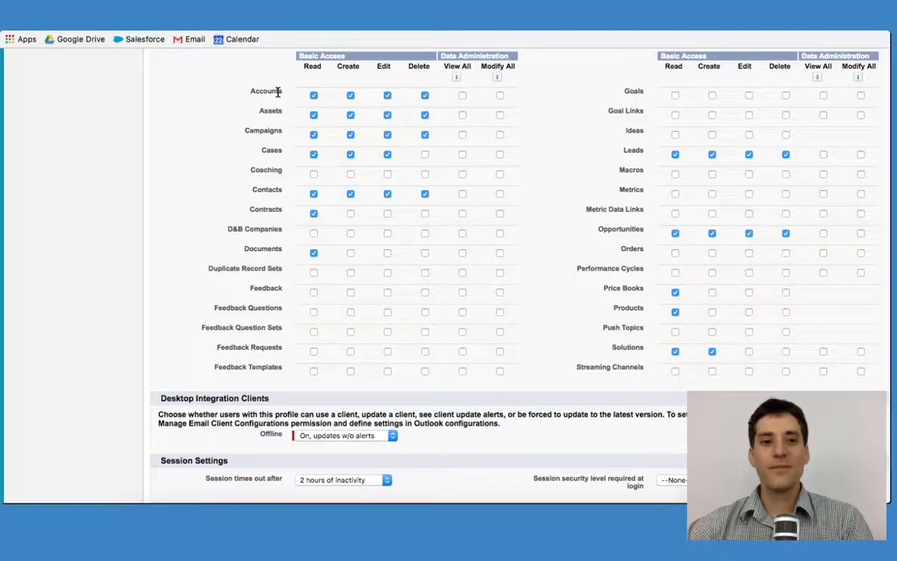
double_click(271, 208)
click(266, 254)
double_click(266, 254)
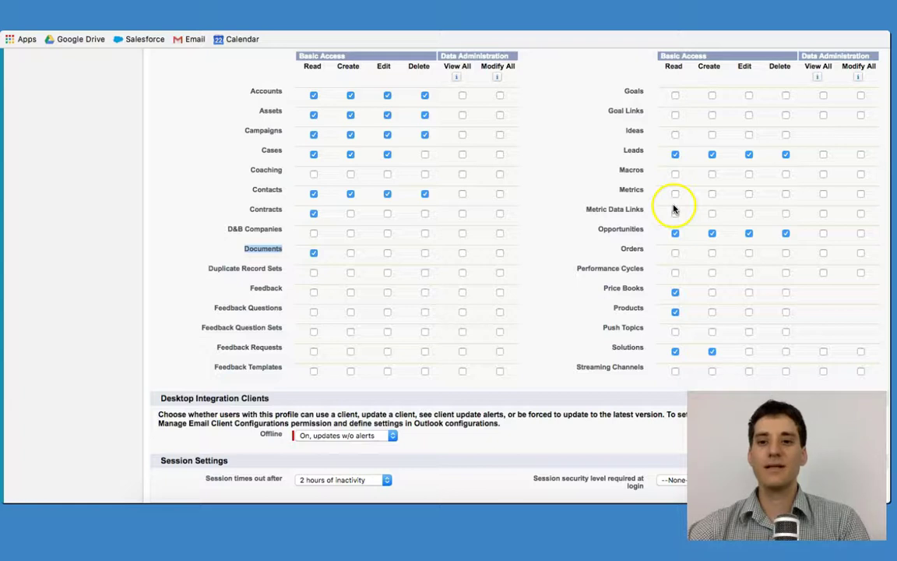
click(675, 233)
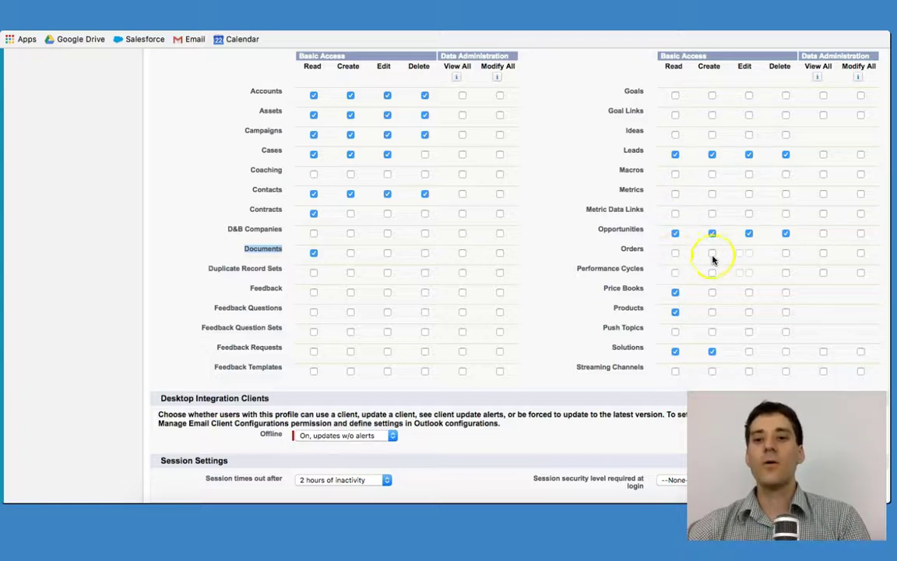
scroll(741, 287, down, 3)
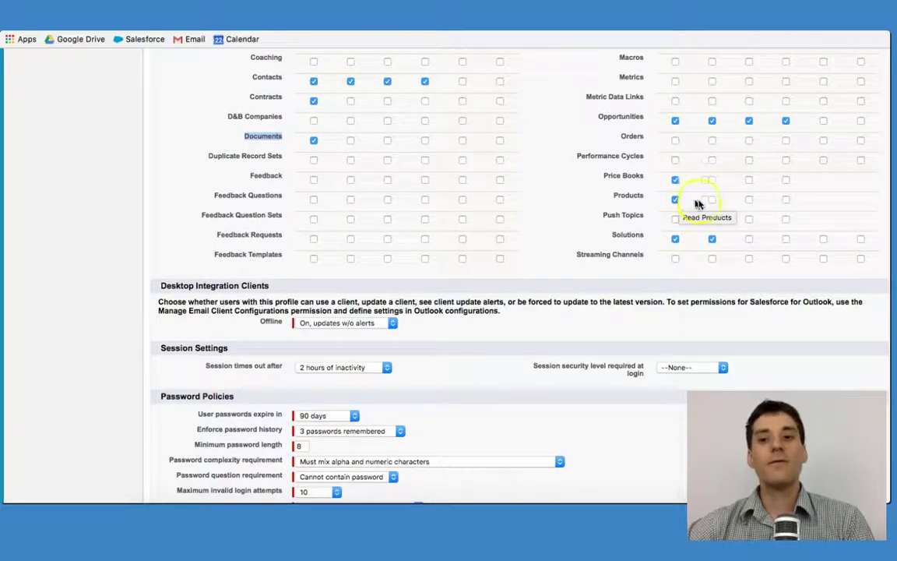
scroll(710, 204, up, 4)
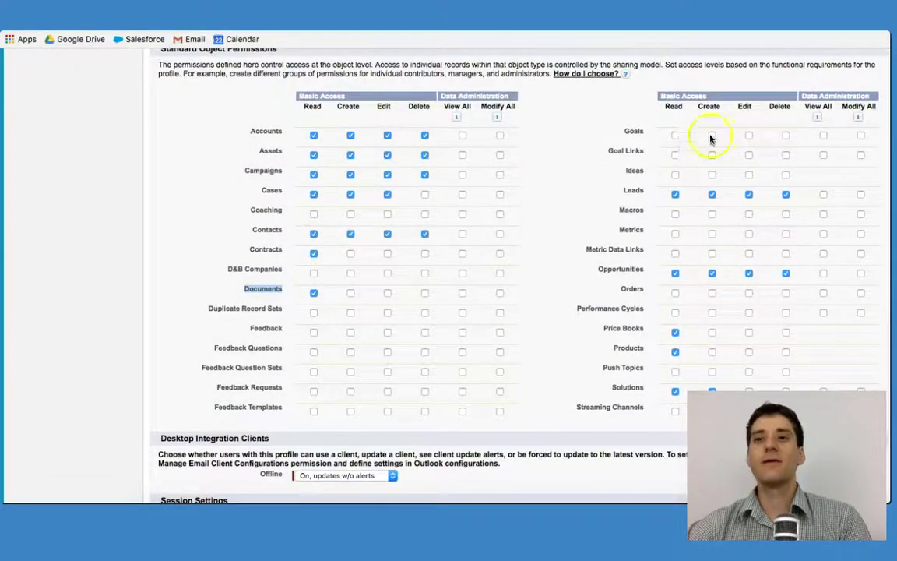
scroll(776, 223, down, 3)
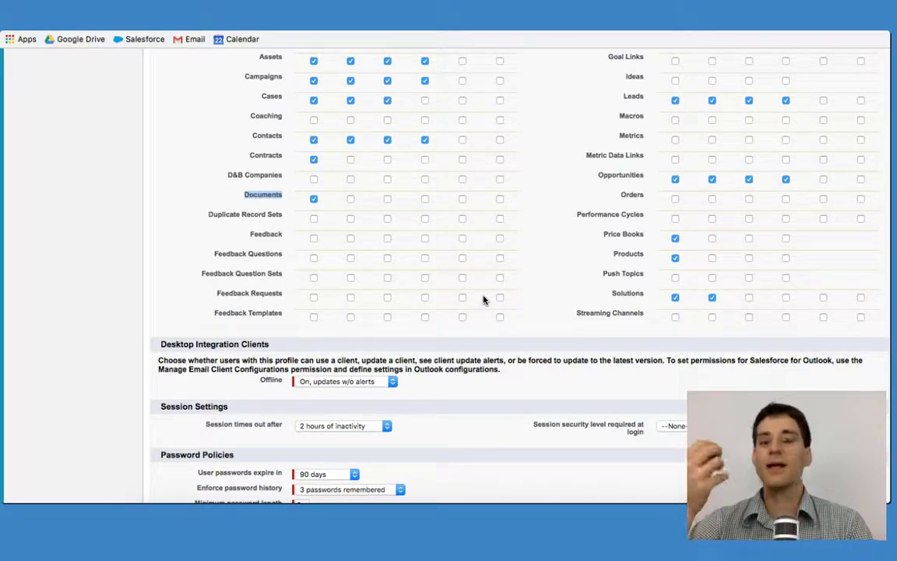
scroll(483, 300, down, 5)
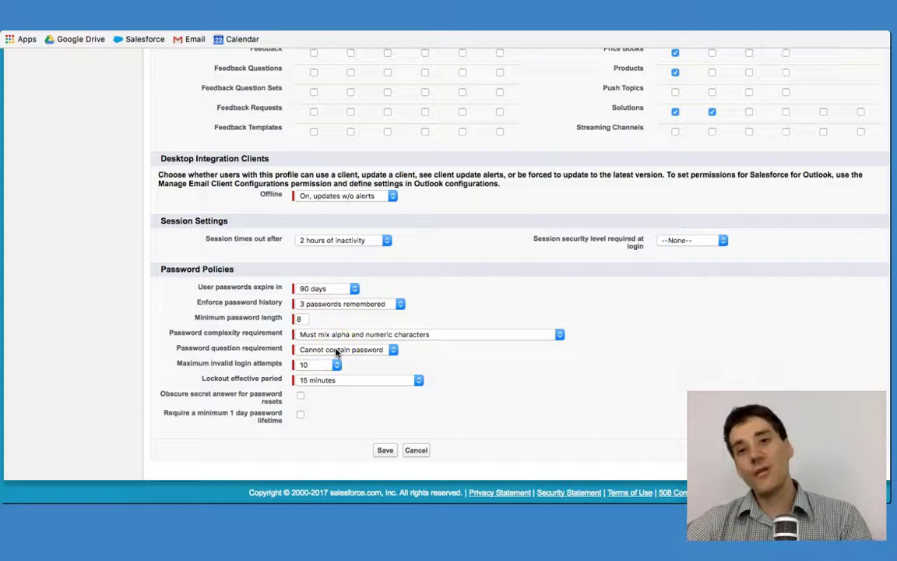
- Scroll back up the Marketing Profile edit page
scroll(337, 353, up, 20)
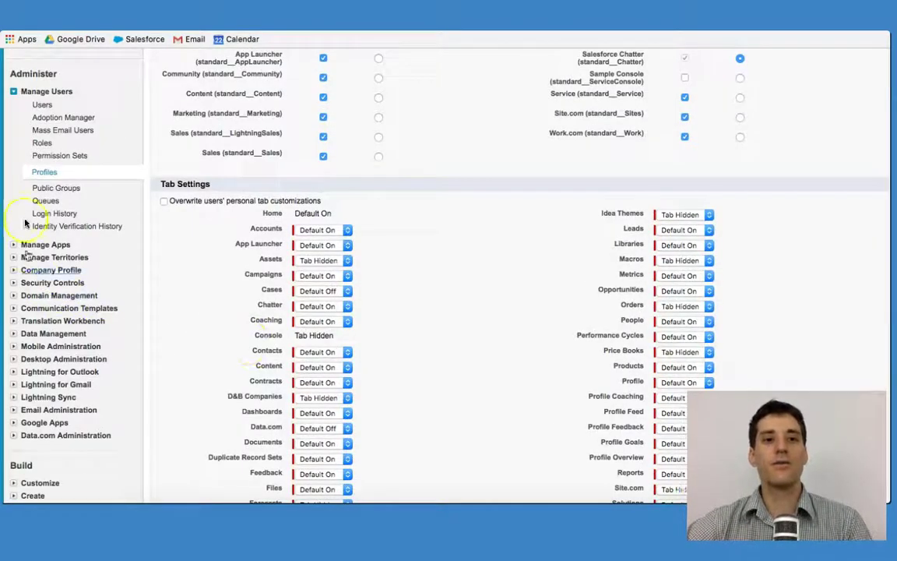
click(55, 188)
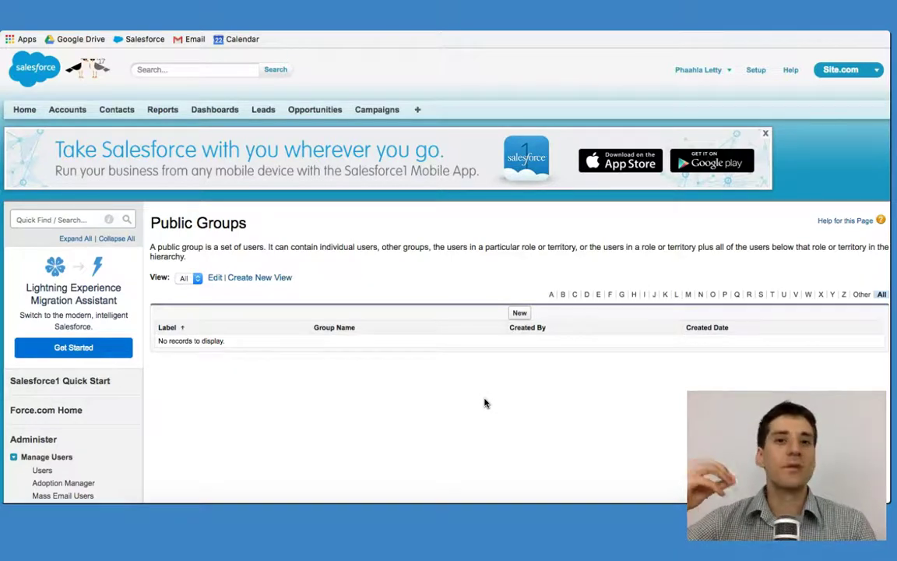
scroll(485, 403, down, 5)
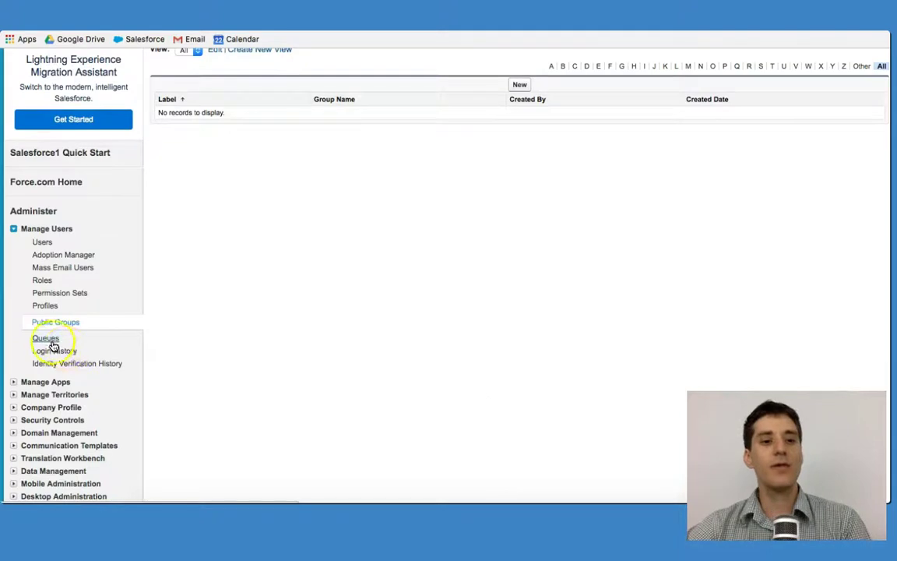
- Open the Queues page, which has no queues yet, and scroll down
click(50, 339)
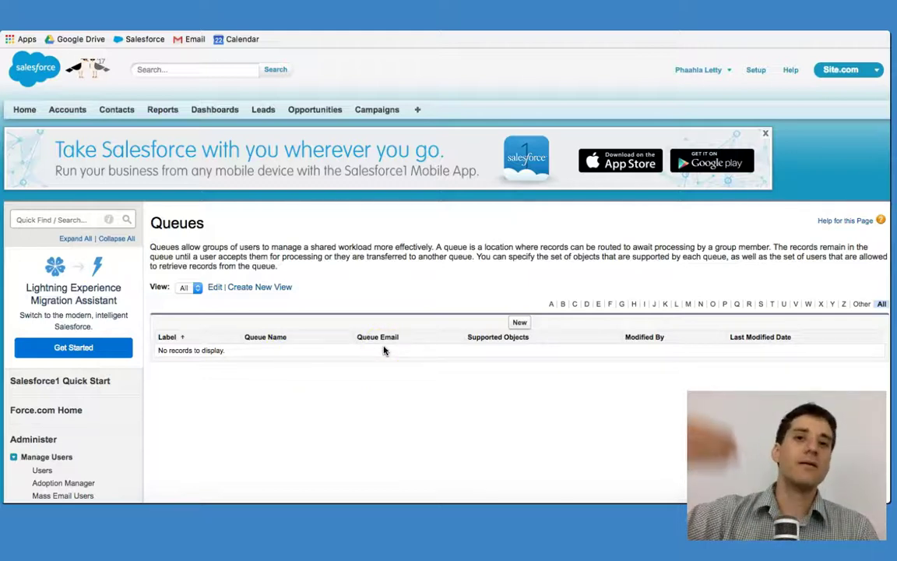
scroll(384, 350, down, 5)
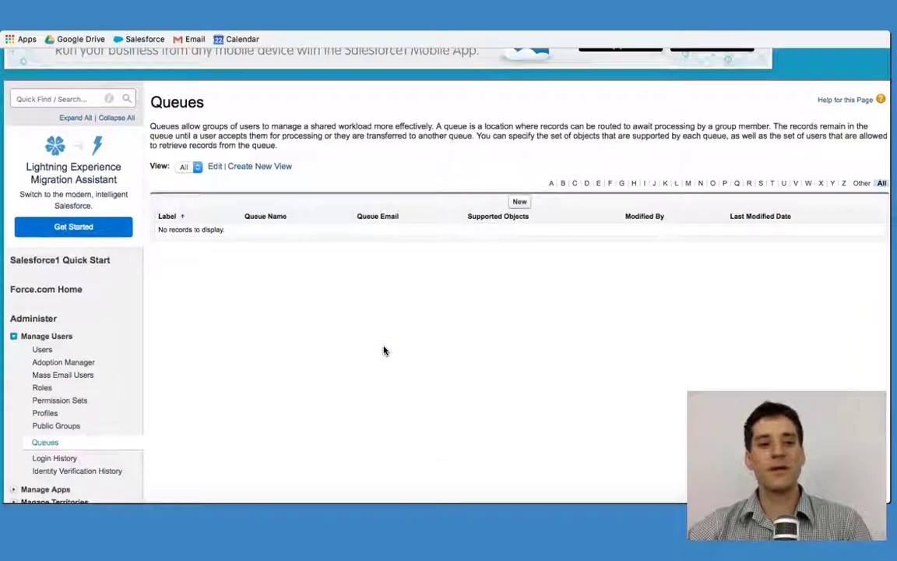
- Review the Login History table, then open Identity Verification History
click(48, 331)
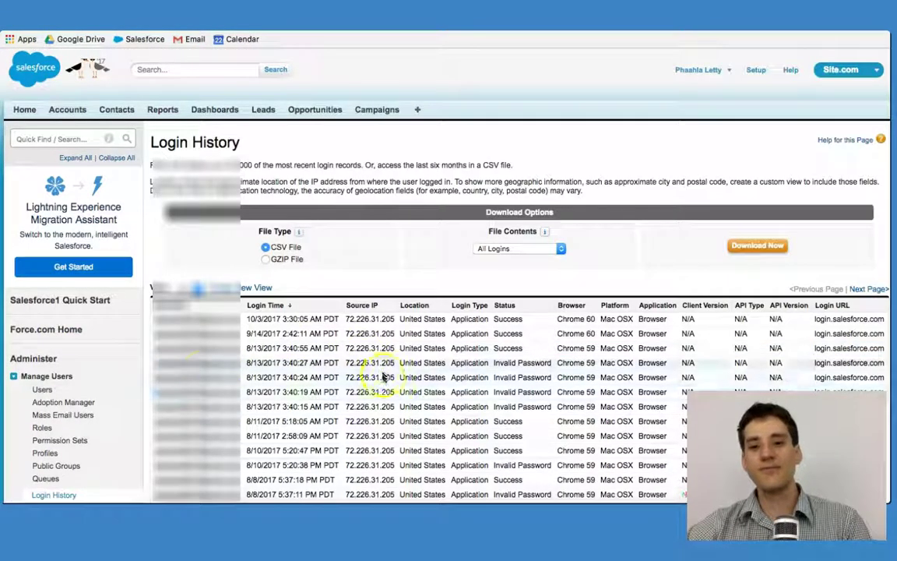
scroll(344, 341, down, 2)
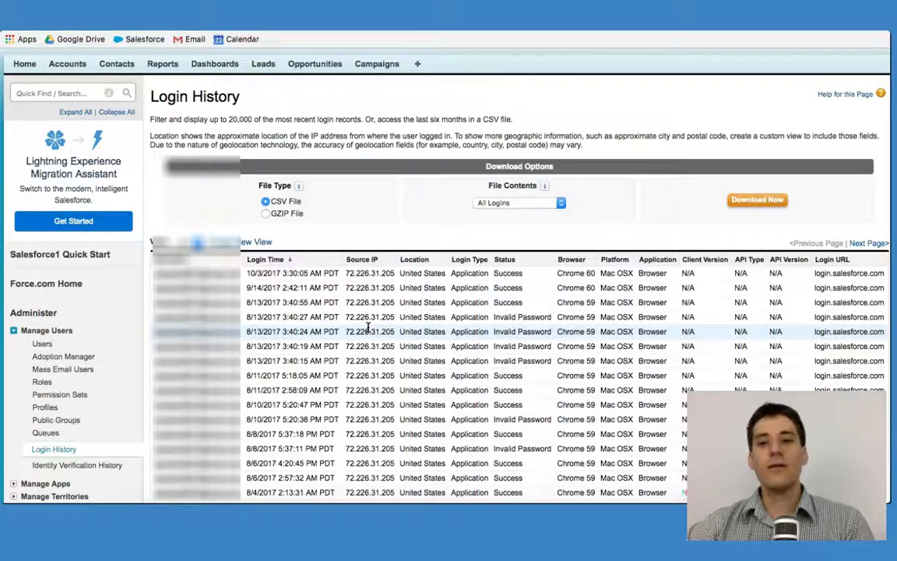
scroll(368, 327, down, 4)
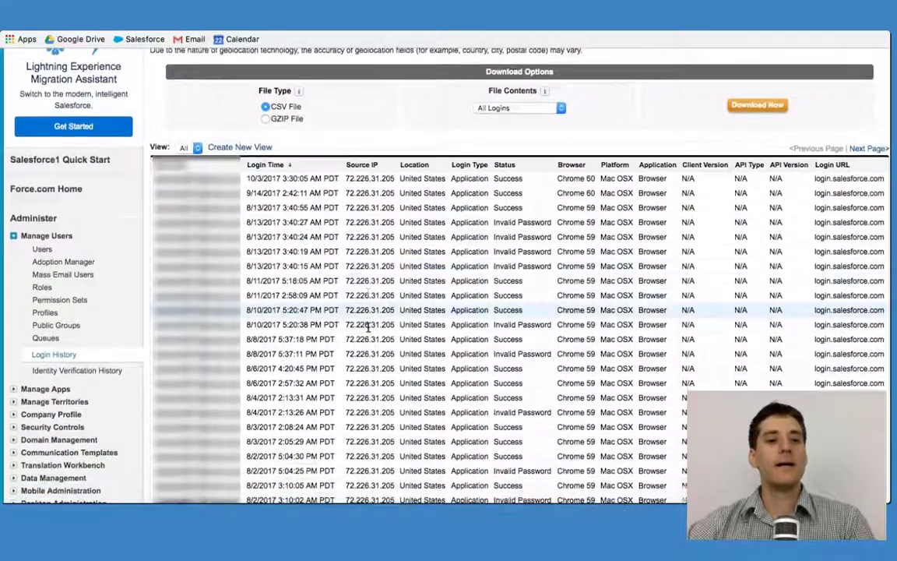
click(82, 370)
- Scroll through the Identity Verification History table of seven email-message attempts, three Succeeded and four awaiting response
scroll(353, 376, down, 2)
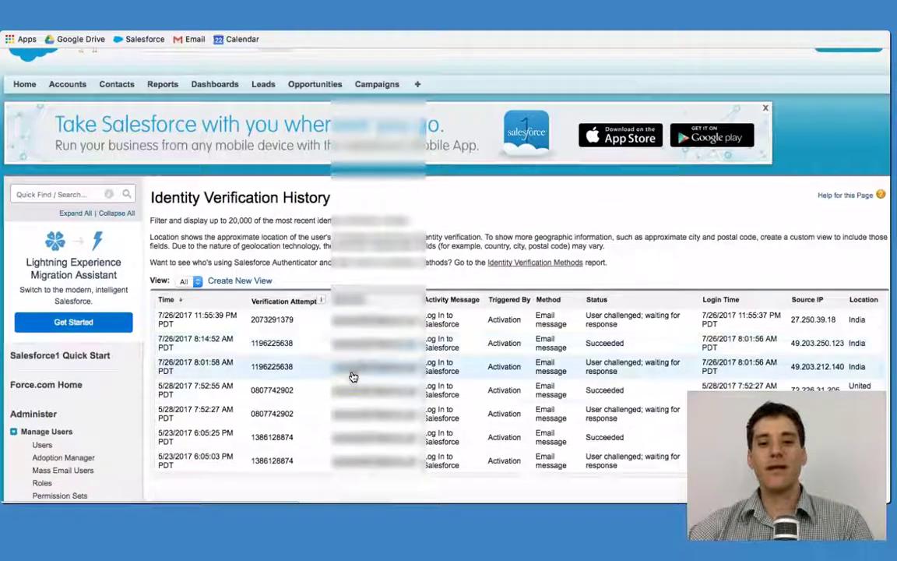
scroll(353, 377, down, 6)
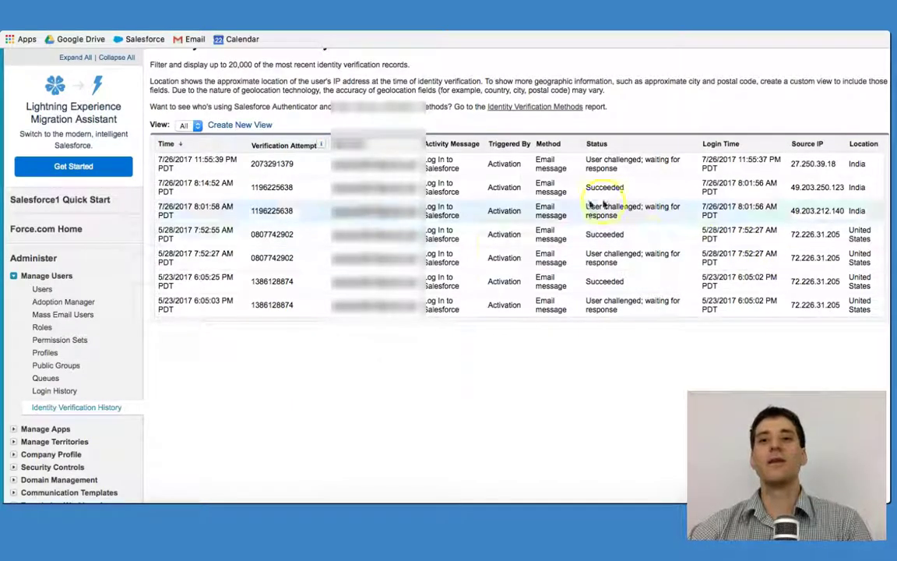
scroll(493, 381, up, 2)
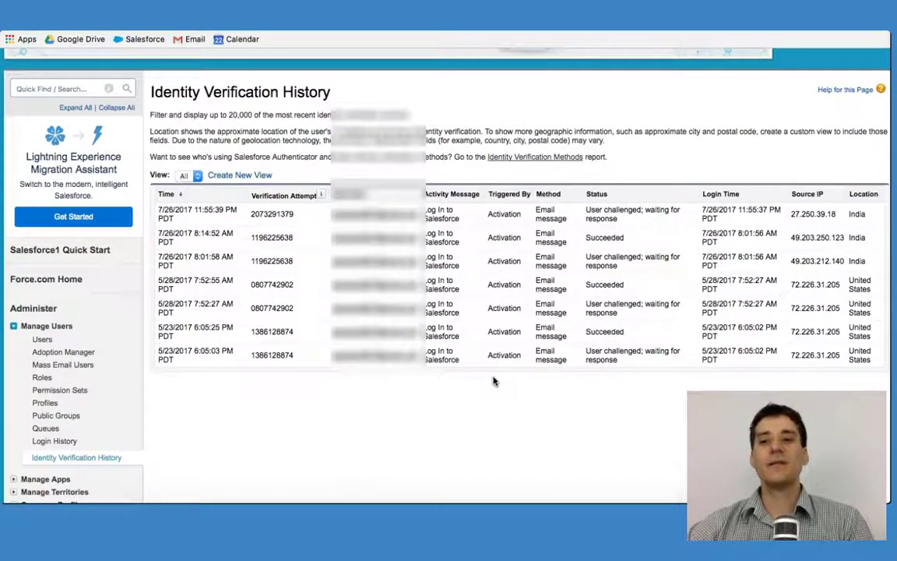
scroll(493, 381, up, 5)
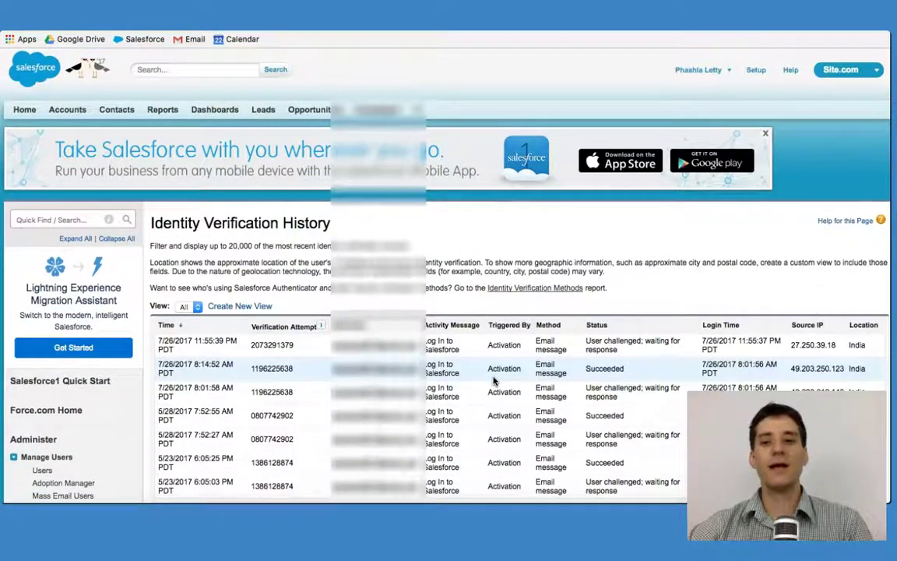
scroll(498, 381, down, 5)
scroll(580, 314, up, 4)
scroll(580, 314, down, 8)
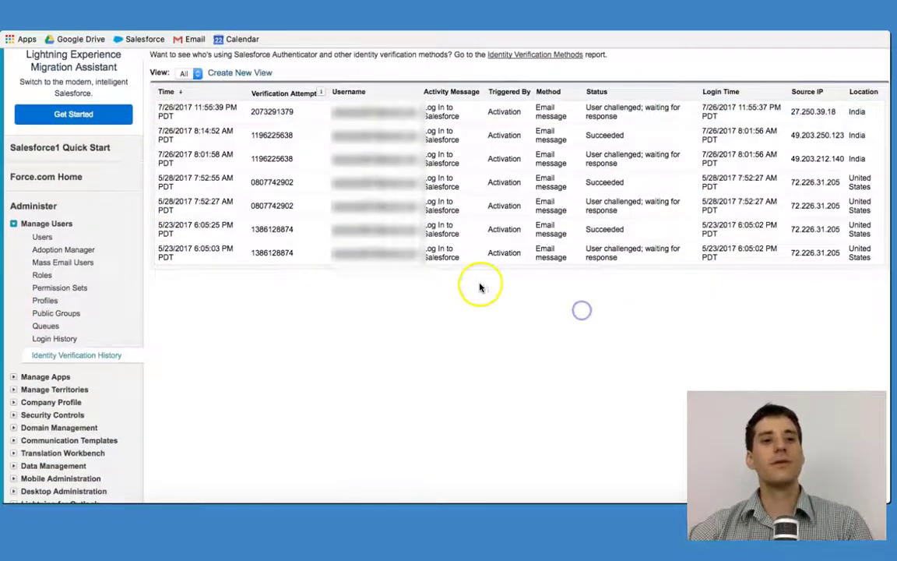